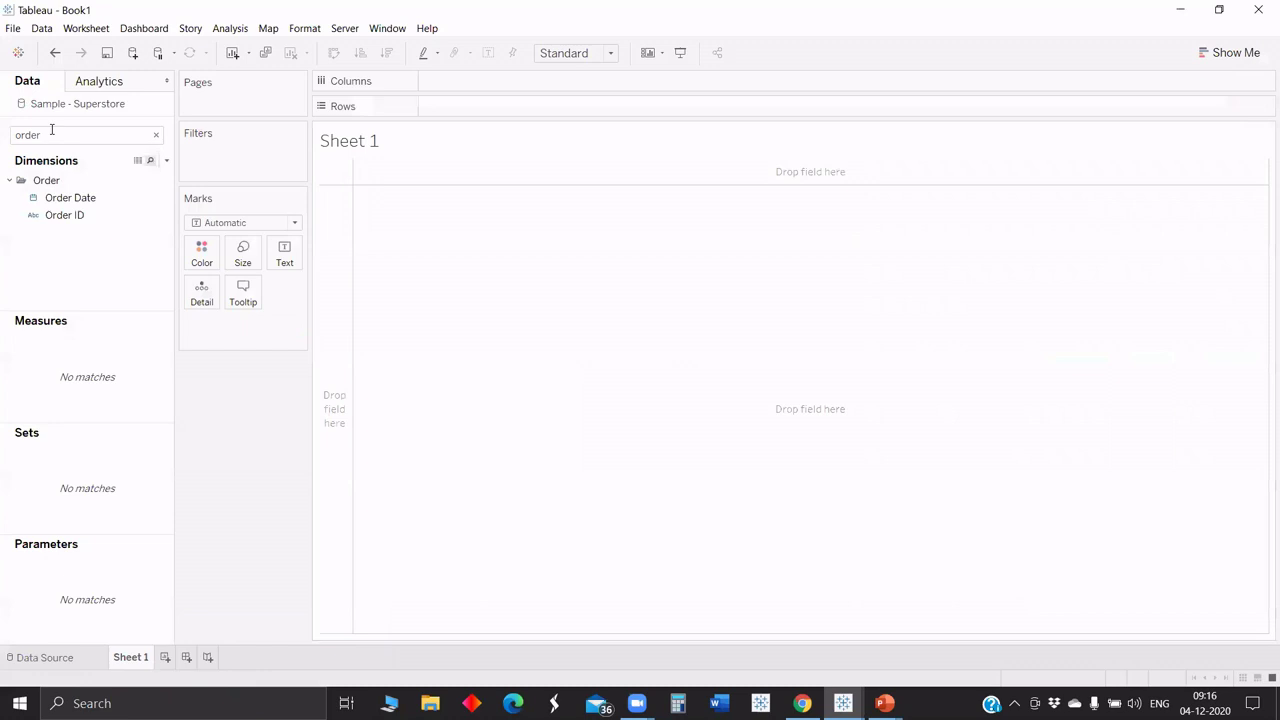
Step: Search the fields for 'or' and place Order Date on Columns as a month axis
{"action": "double_click", "coordinate": [52, 129]}
{"action": "key", "text": "BackSpace"}
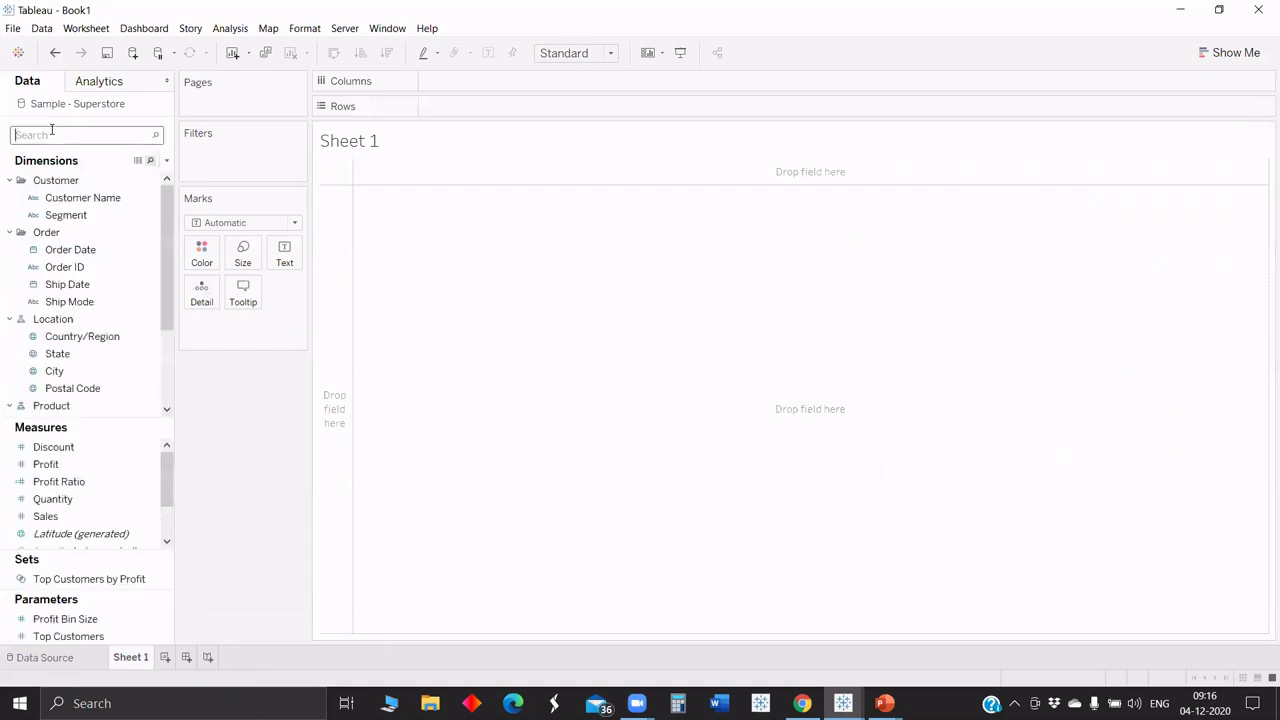
{"action": "left_click", "coordinate": [110, 284]}
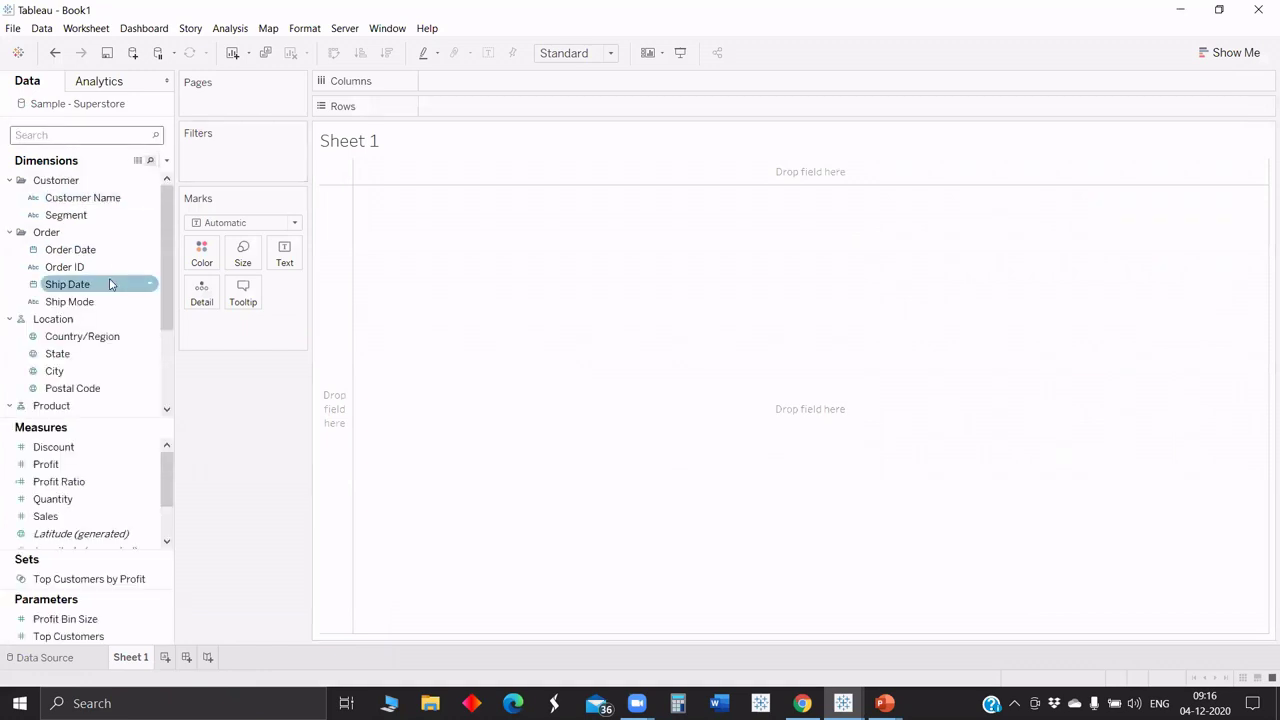
{"action": "left_click", "coordinate": [279, 432]}
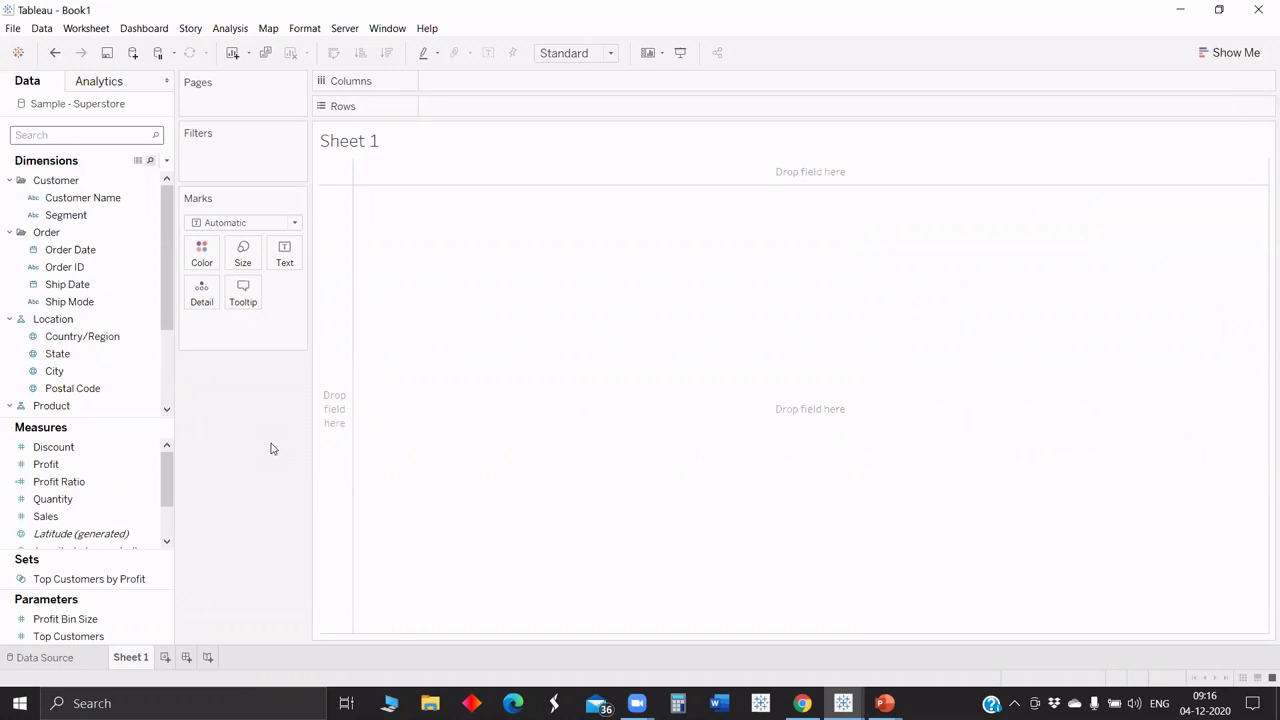
{"action": "left_click", "coordinate": [152, 162]}
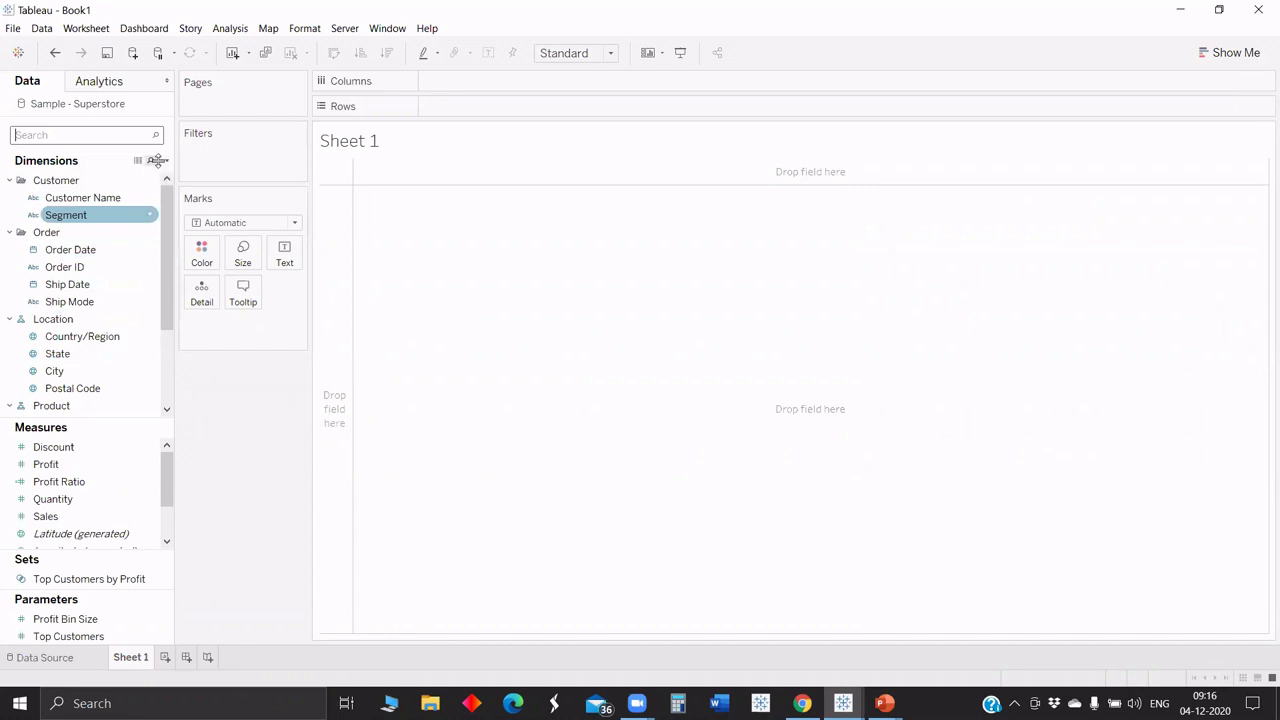
{"action": "left_click", "coordinate": [152, 160]}
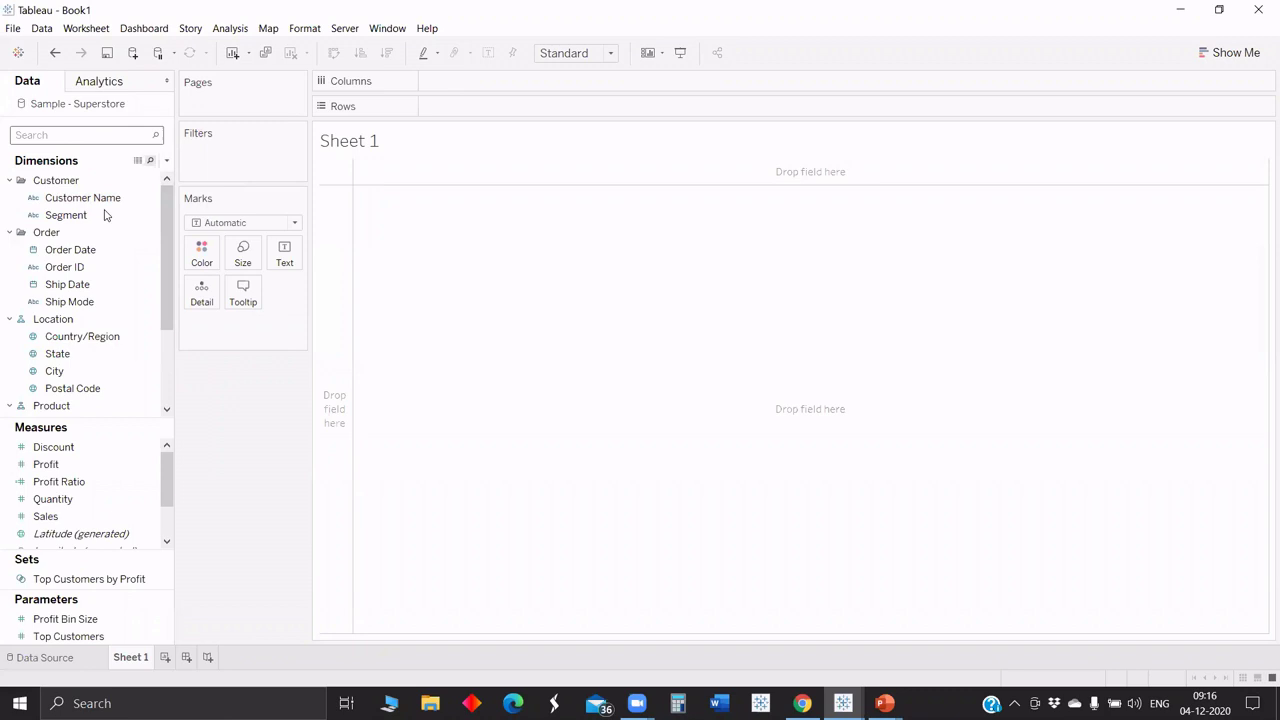
{"action": "type", "text": "or"}
{"action": "left_click_drag", "start_coordinate": [525, 99], "coordinate": [748, 97]}
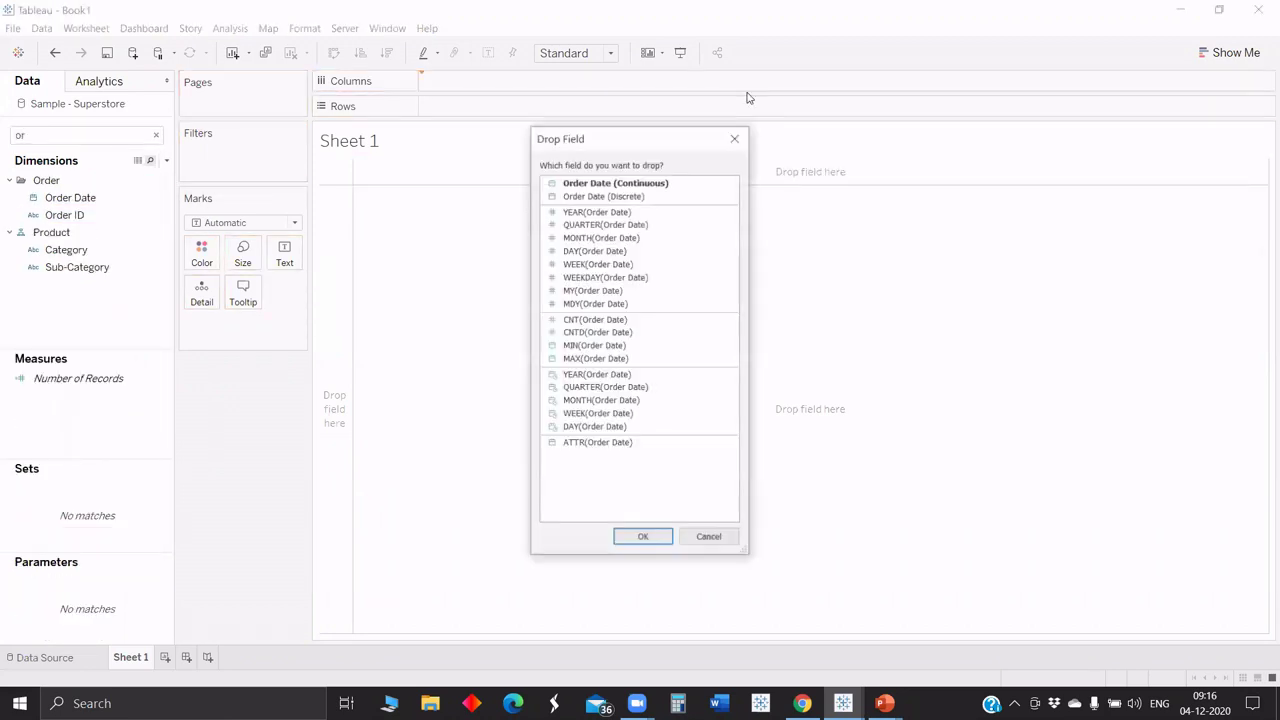
{"action": "left_click", "coordinate": [633, 545]}
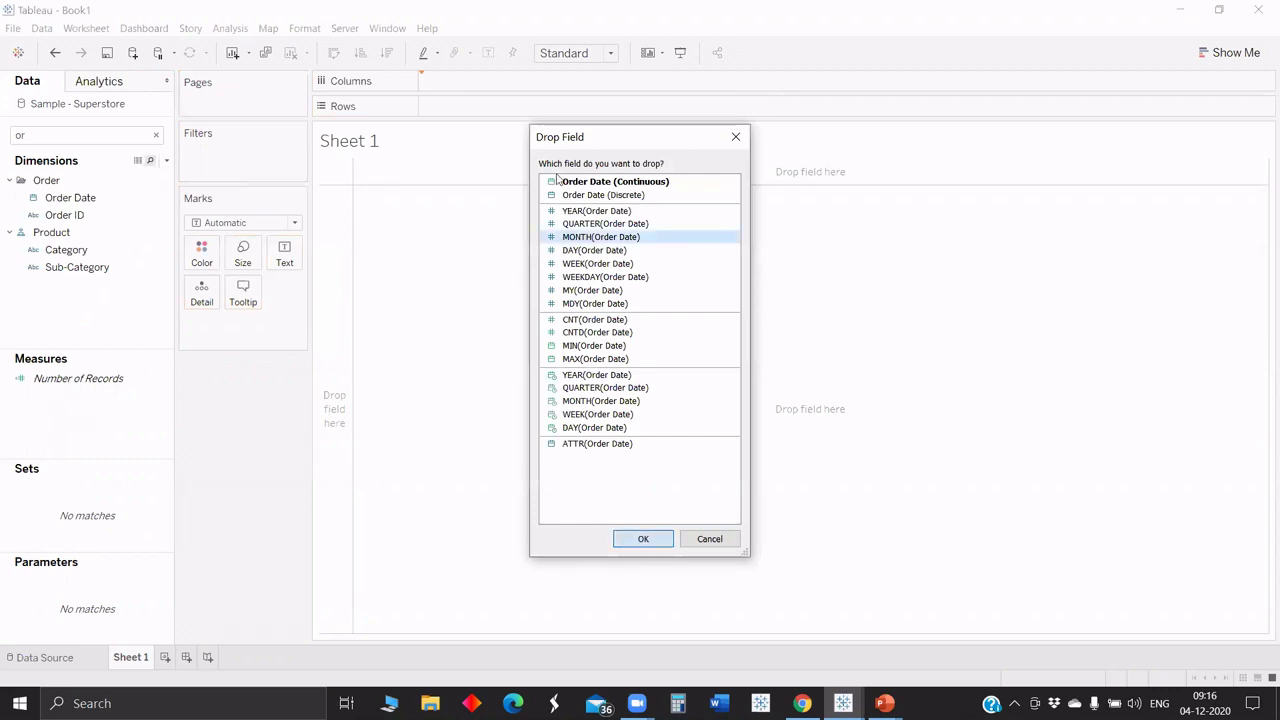
{"action": "left_click", "coordinate": [523, 80]}
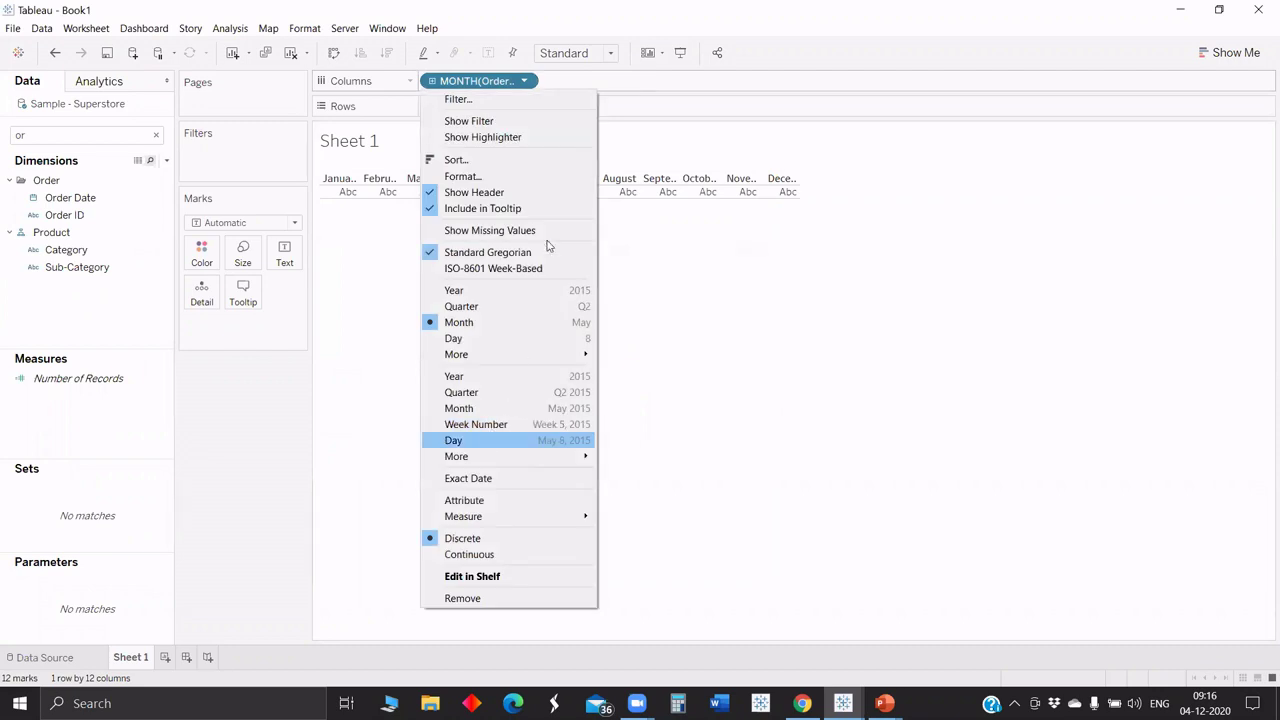
{"action": "left_click", "coordinate": [524, 83]}
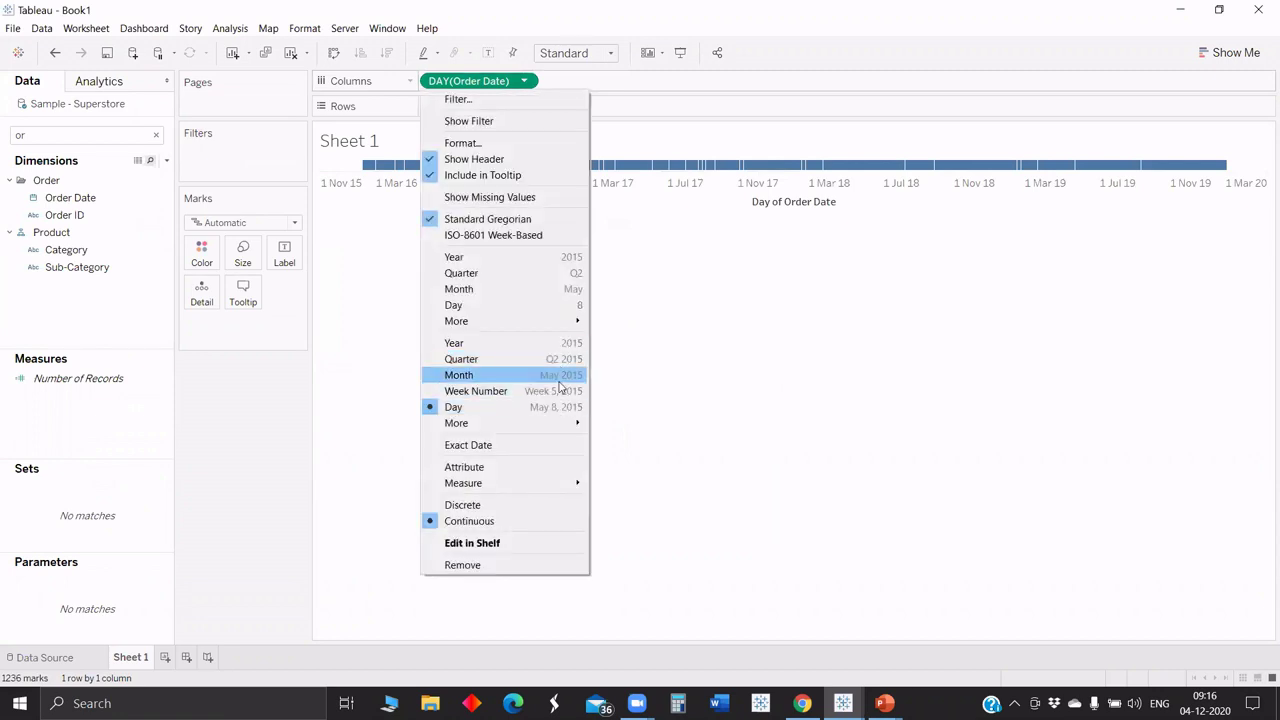
Step: Make Order Date continuous months and put Sales on Rows
{"action": "left_click", "coordinate": [559, 378]}
{"action": "key", "text": "ctrl+f"}
{"action": "type", "text": "s"}
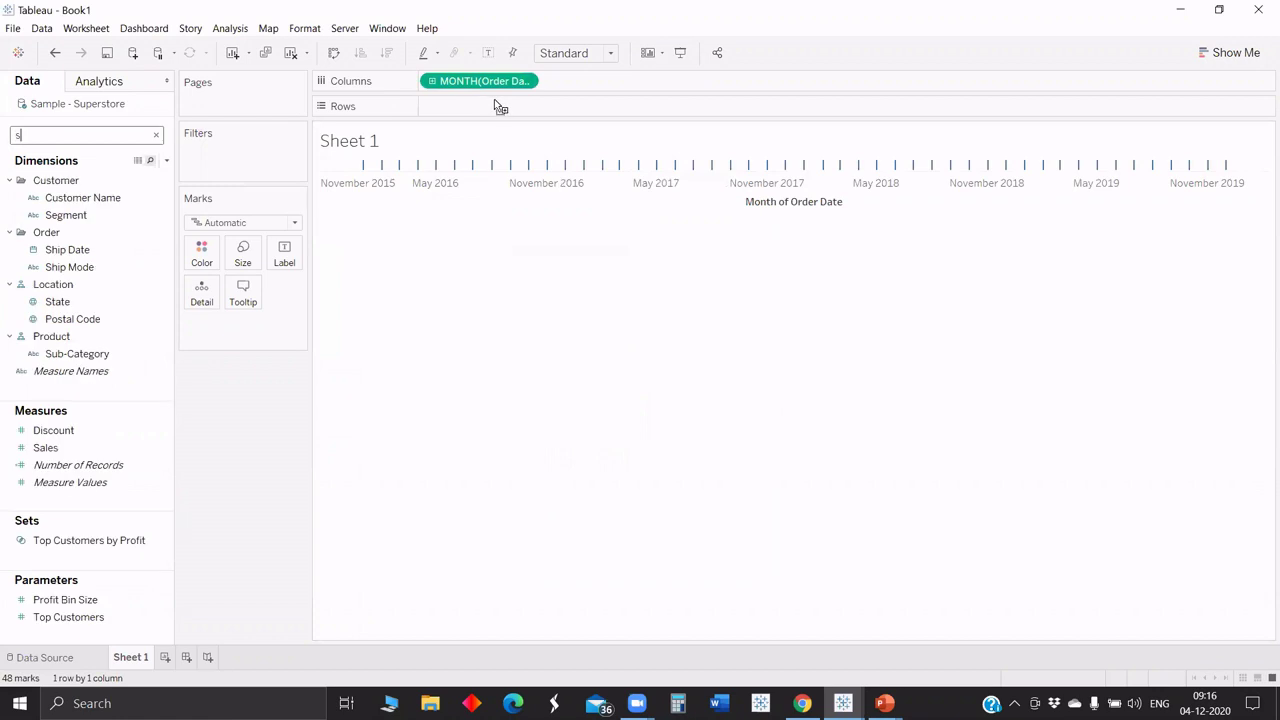
{"action": "type", "text": "a"}
{"action": "left_click_drag", "start_coordinate": [494, 104], "coordinate": [460, 113]}
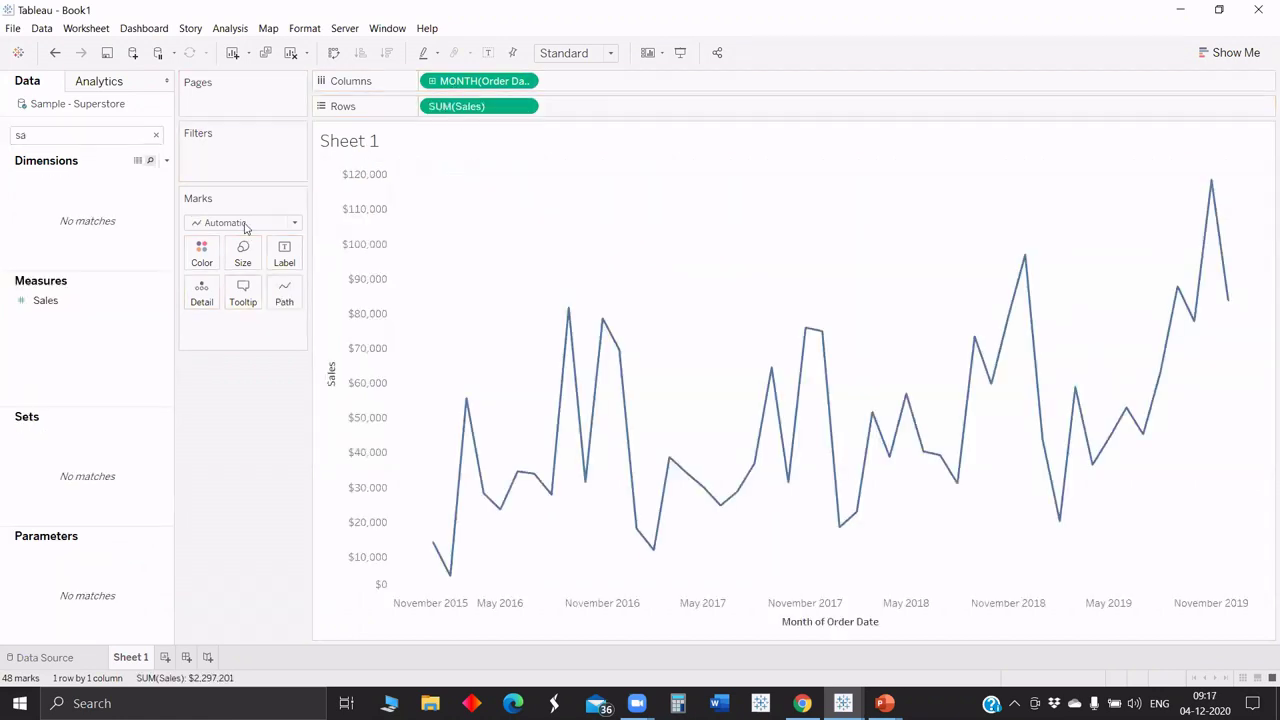
Step: Draw SUM(Sales) as Gantt bars with a Running Total table calculation
{"action": "left_click", "coordinate": [270, 222]}
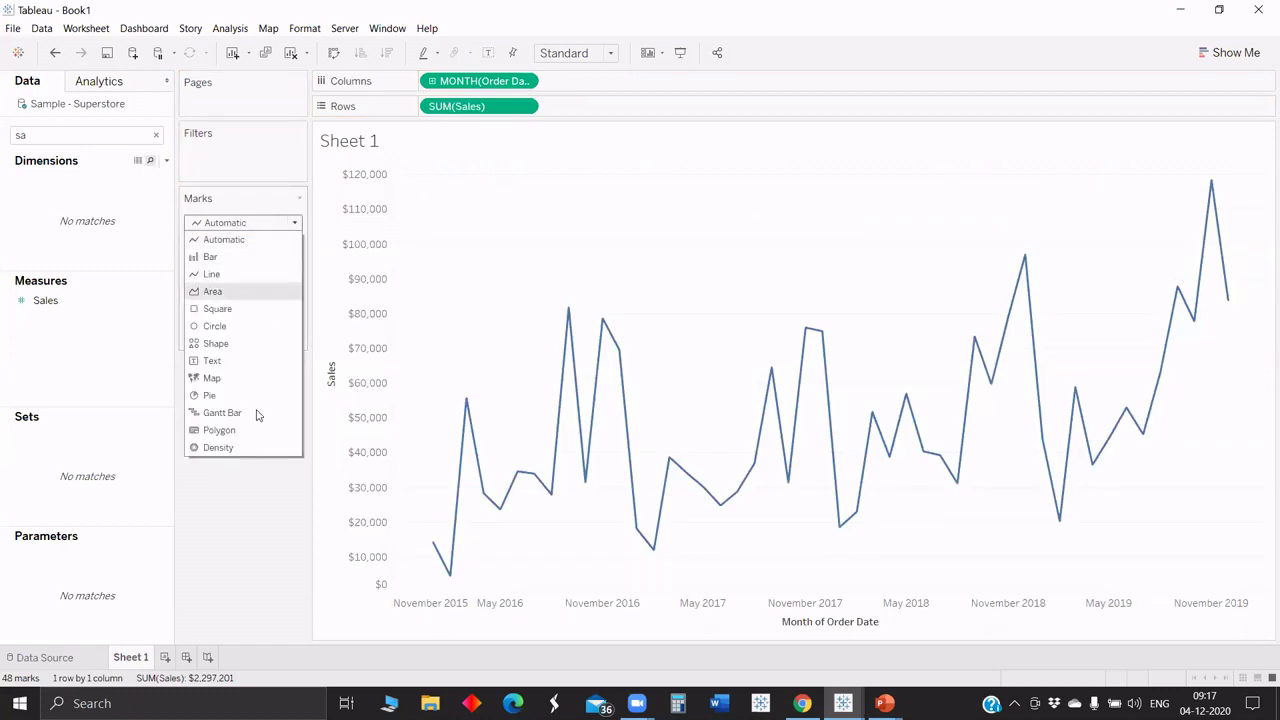
{"action": "left_click", "coordinate": [240, 412]}
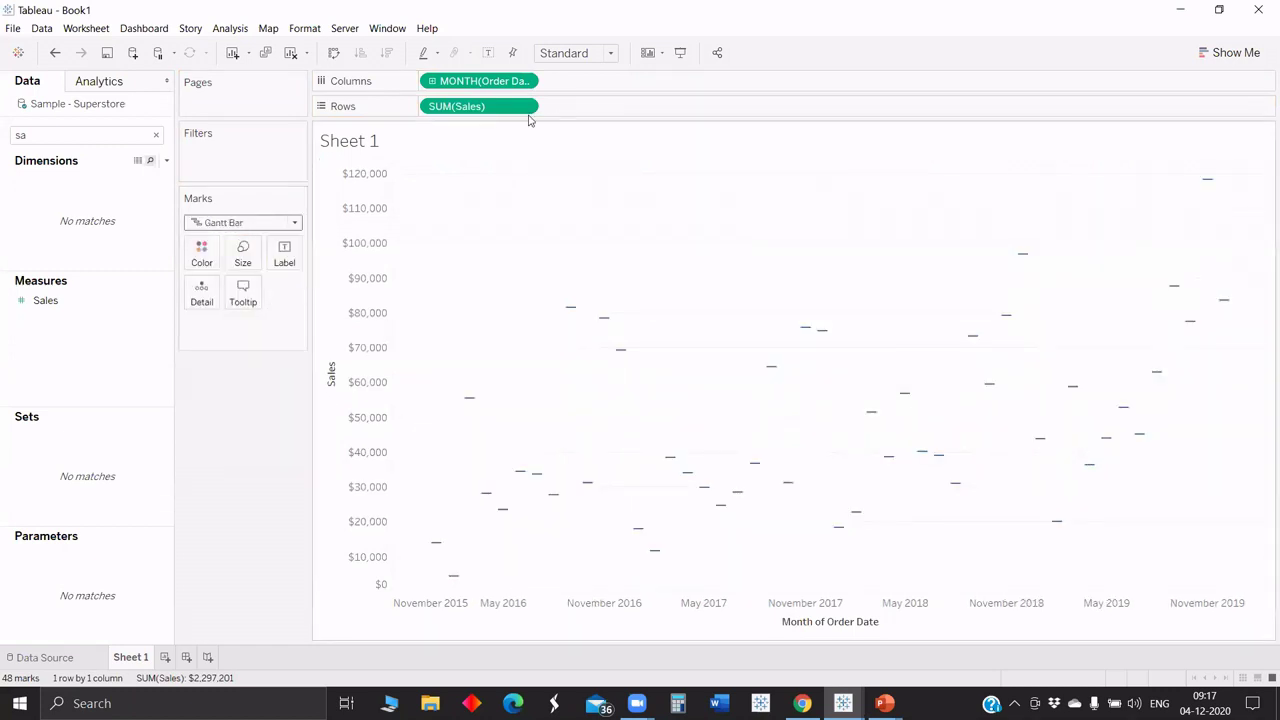
{"action": "mouse_move", "coordinate": [478, 106]}
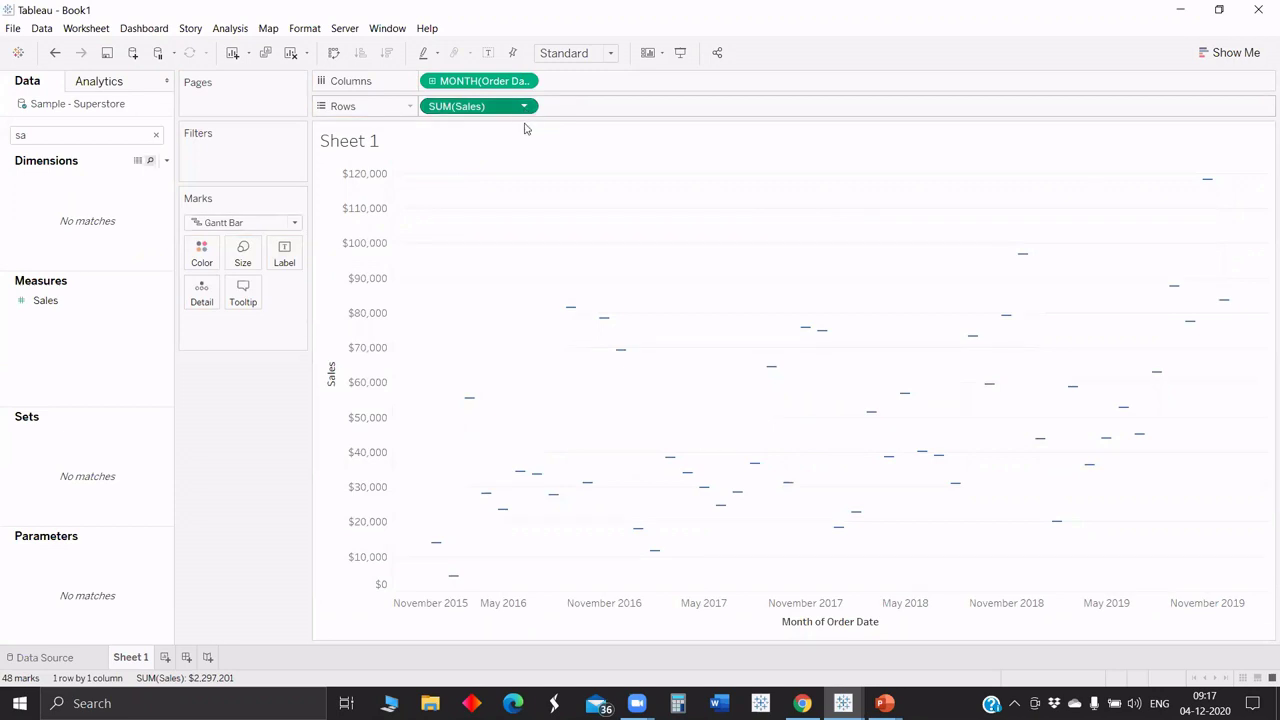
{"action": "left_click", "coordinate": [523, 106]}
{"action": "left_click", "coordinate": [614, 274]}
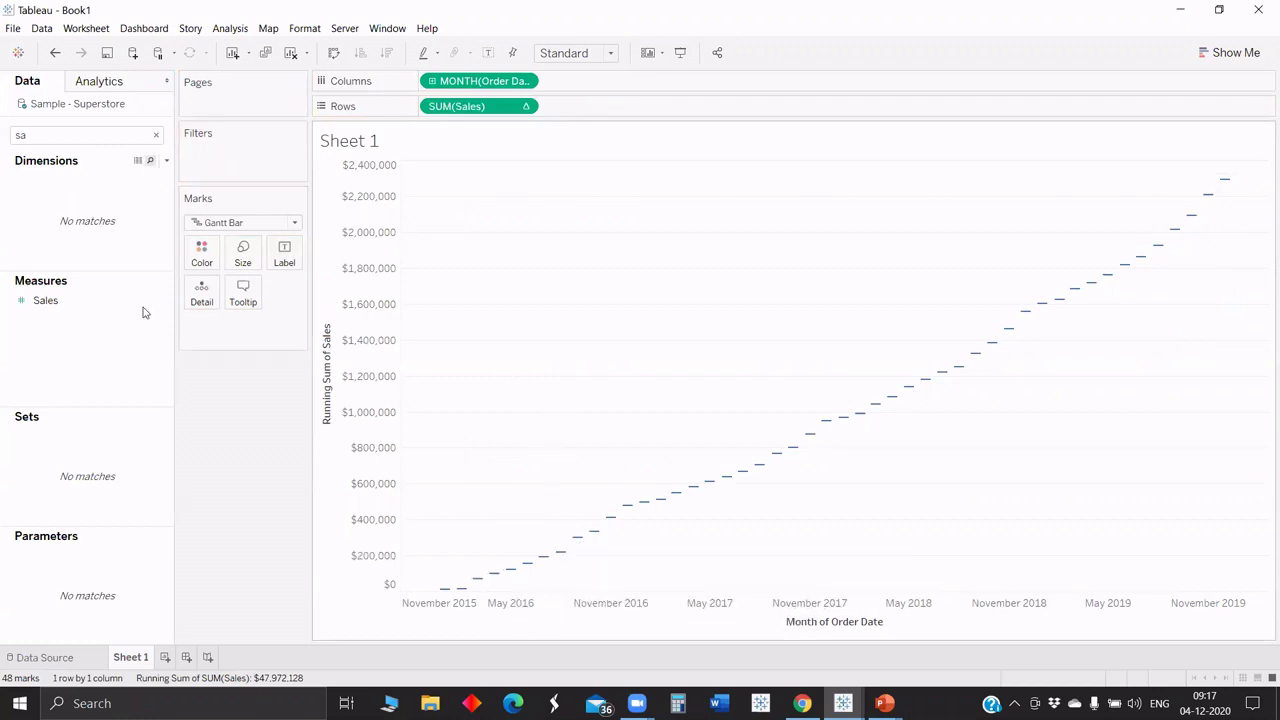
Step: Size the Gantt bars by Sales and trial a duplicated Sales axis at maximum width
{"action": "left_click", "coordinate": [80, 303]}
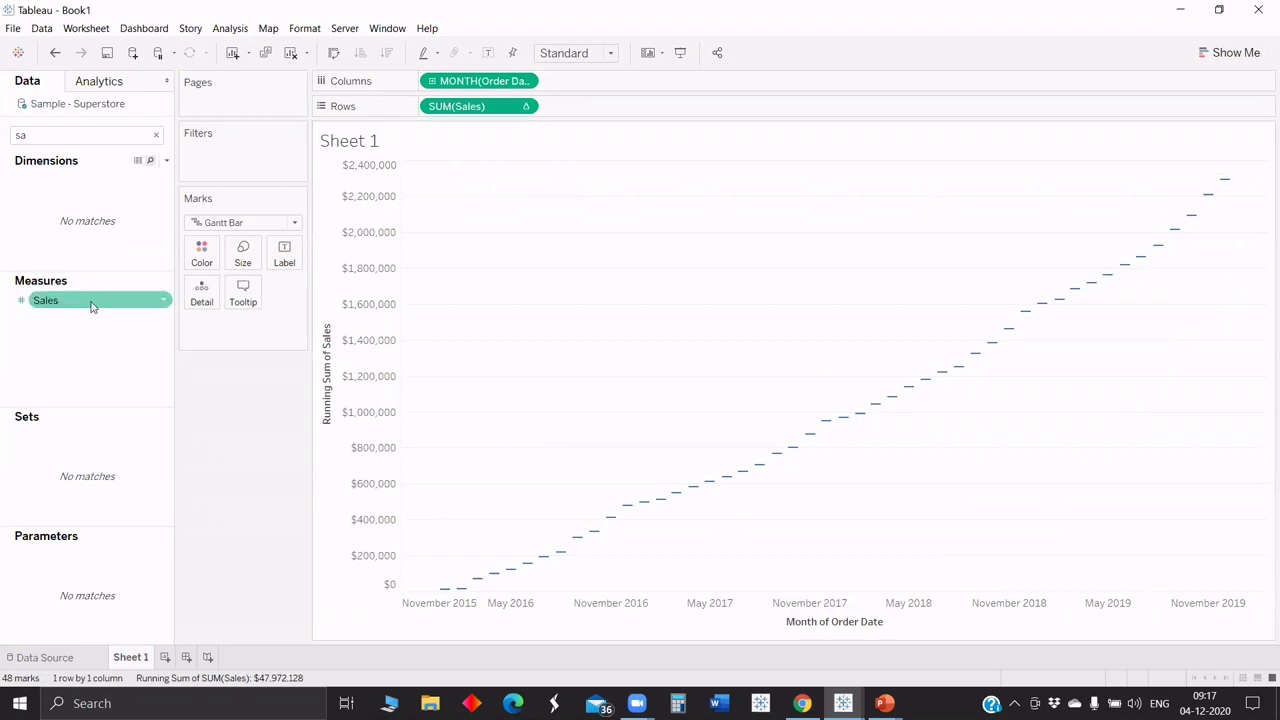
{"action": "left_click_drag", "start_coordinate": [90, 302], "coordinate": [243, 255]}
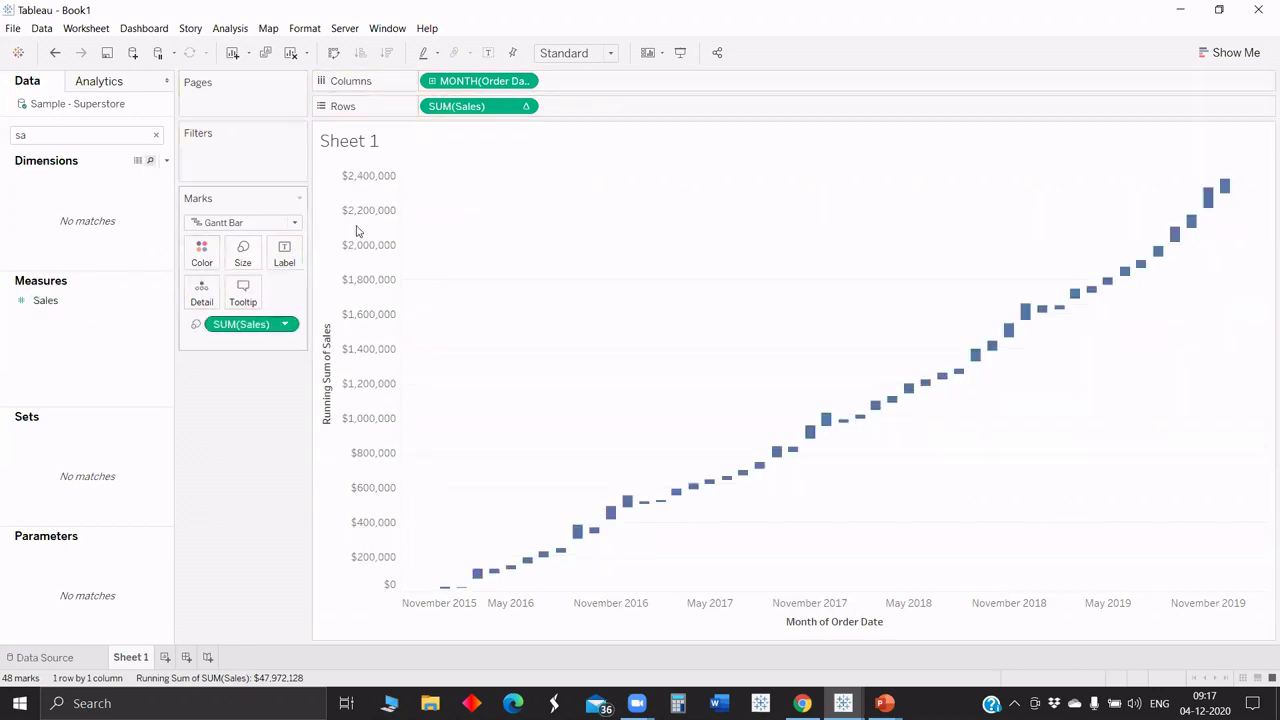
{"action": "left_click_drag", "start_coordinate": [469, 109], "coordinate": [577, 118]}
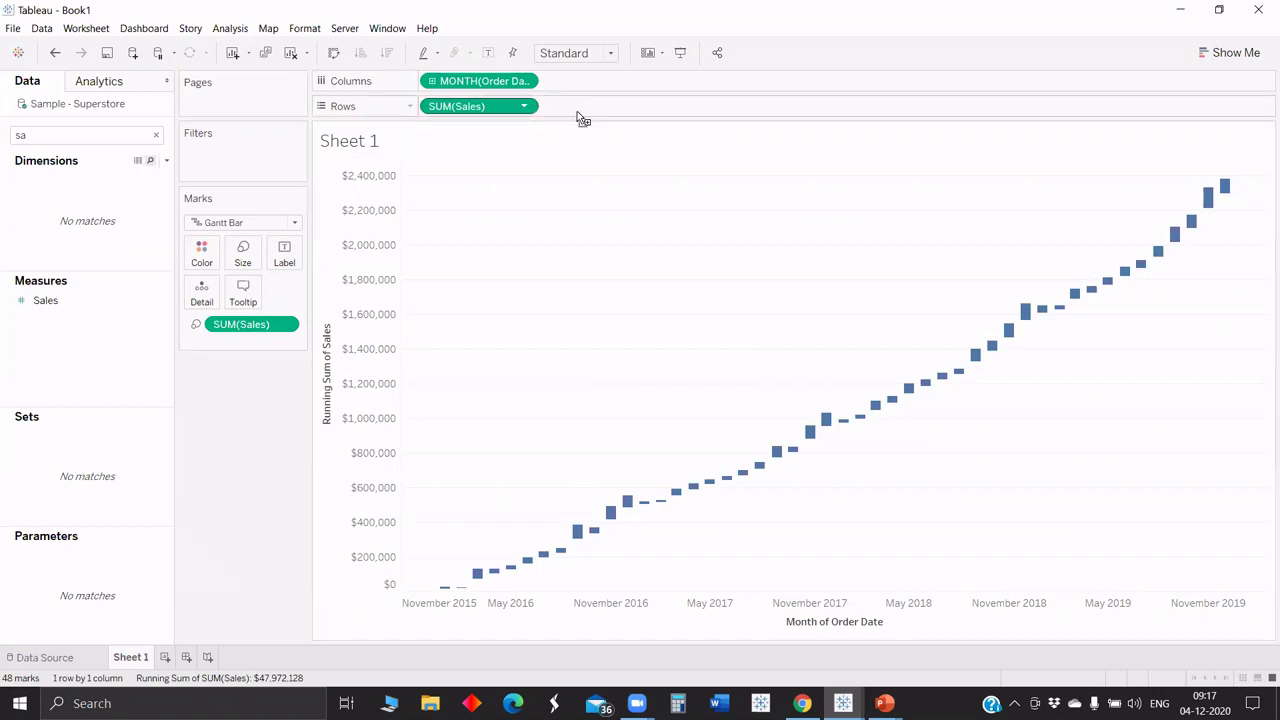
{"action": "left_click_drag", "start_coordinate": [577, 112], "coordinate": [577, 113]}
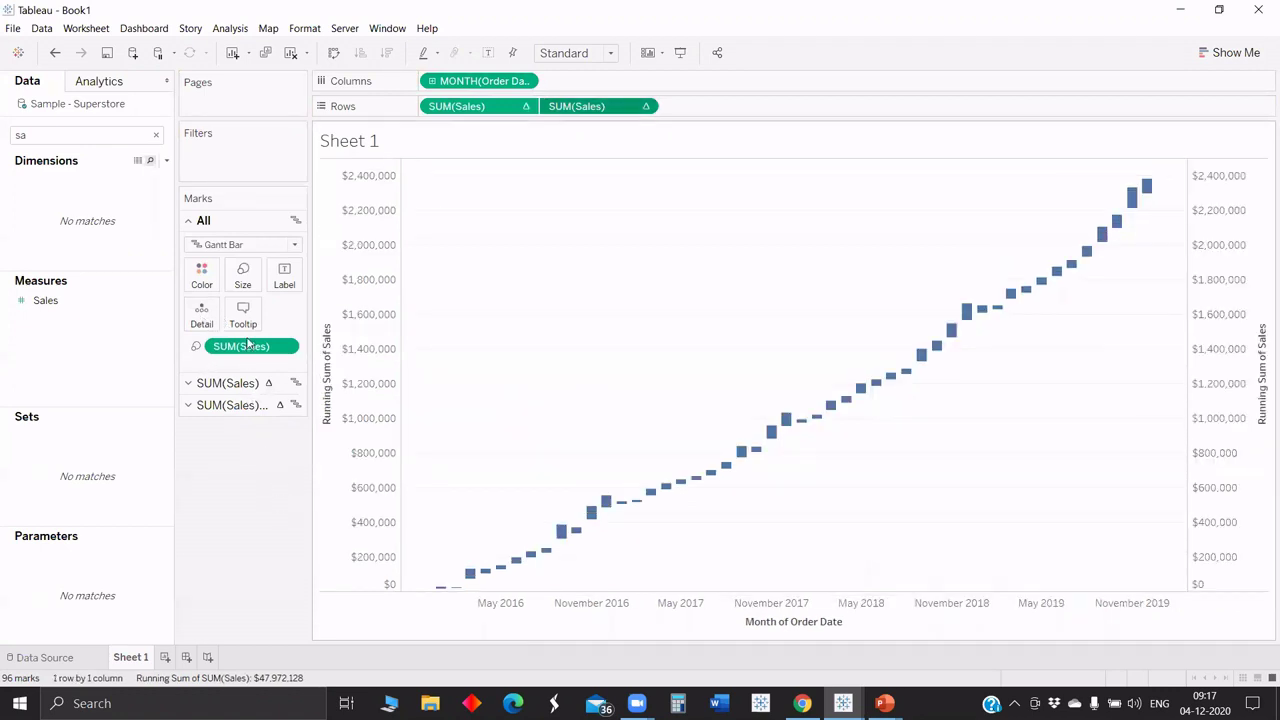
{"action": "left_click", "coordinate": [243, 318]}
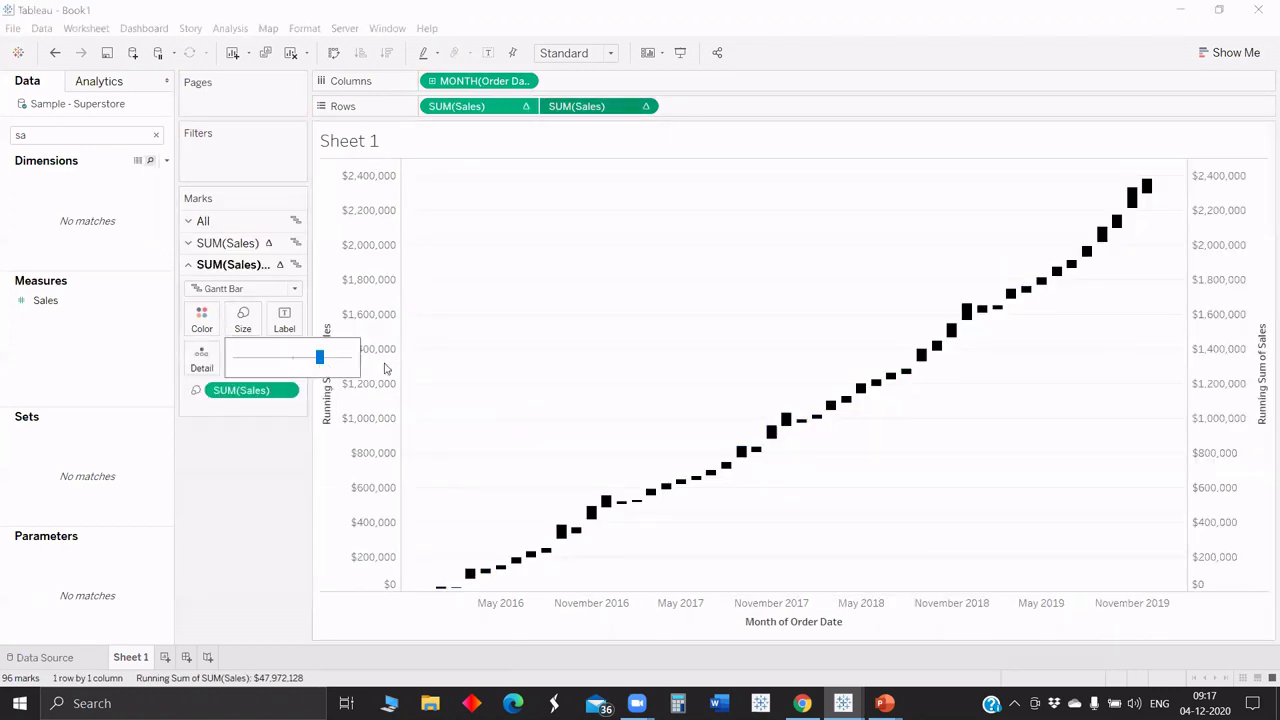
{"action": "left_click_drag", "start_coordinate": [385, 369], "coordinate": [385, 369]}
{"action": "left_click", "coordinate": [285, 505]}
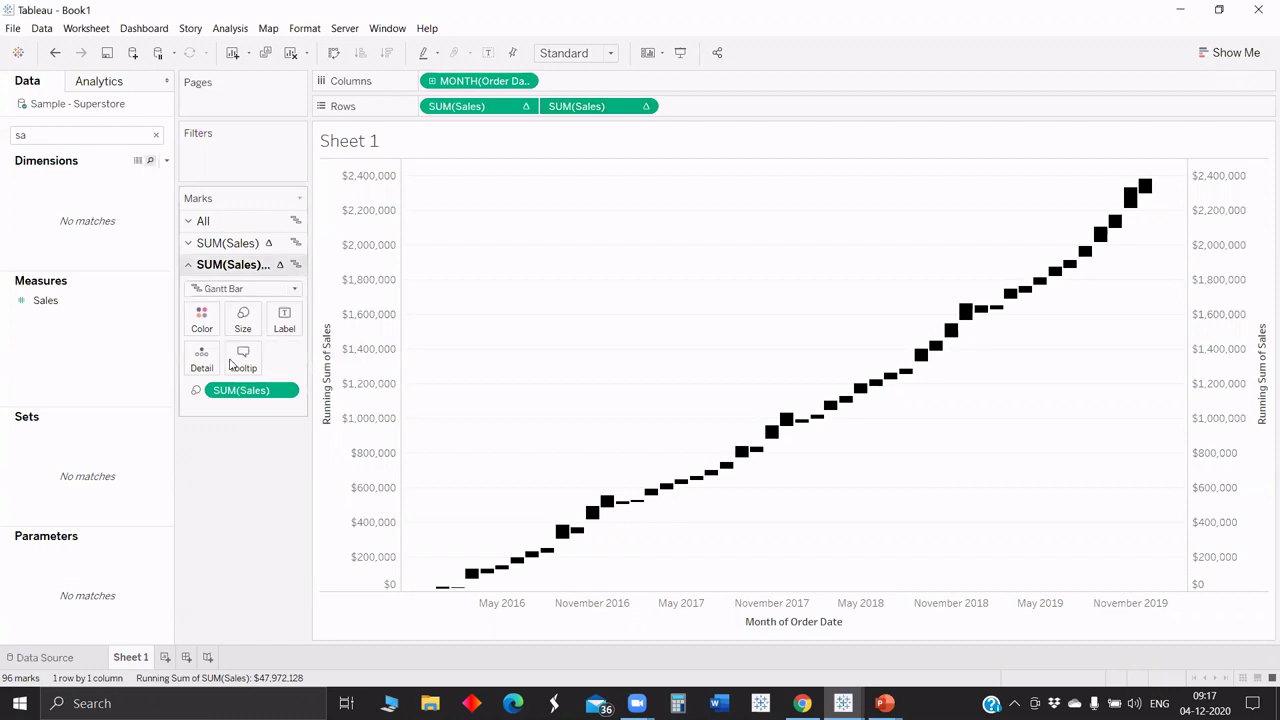
Step: Undo the duplicate Sales axis and inspect the January 2016 bar's values
{"action": "left_click", "coordinate": [201, 298]}
{"action": "key", "text": "Escape"}
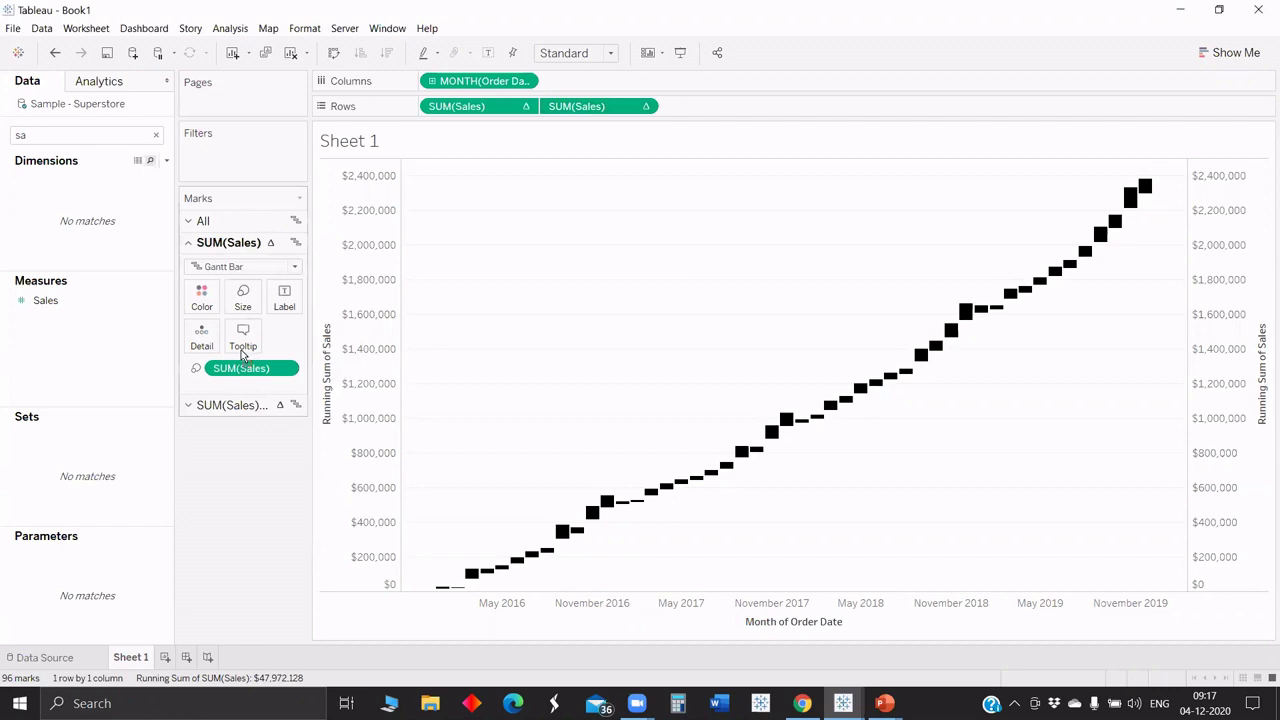
{"action": "key", "text": "ctrl+z"}
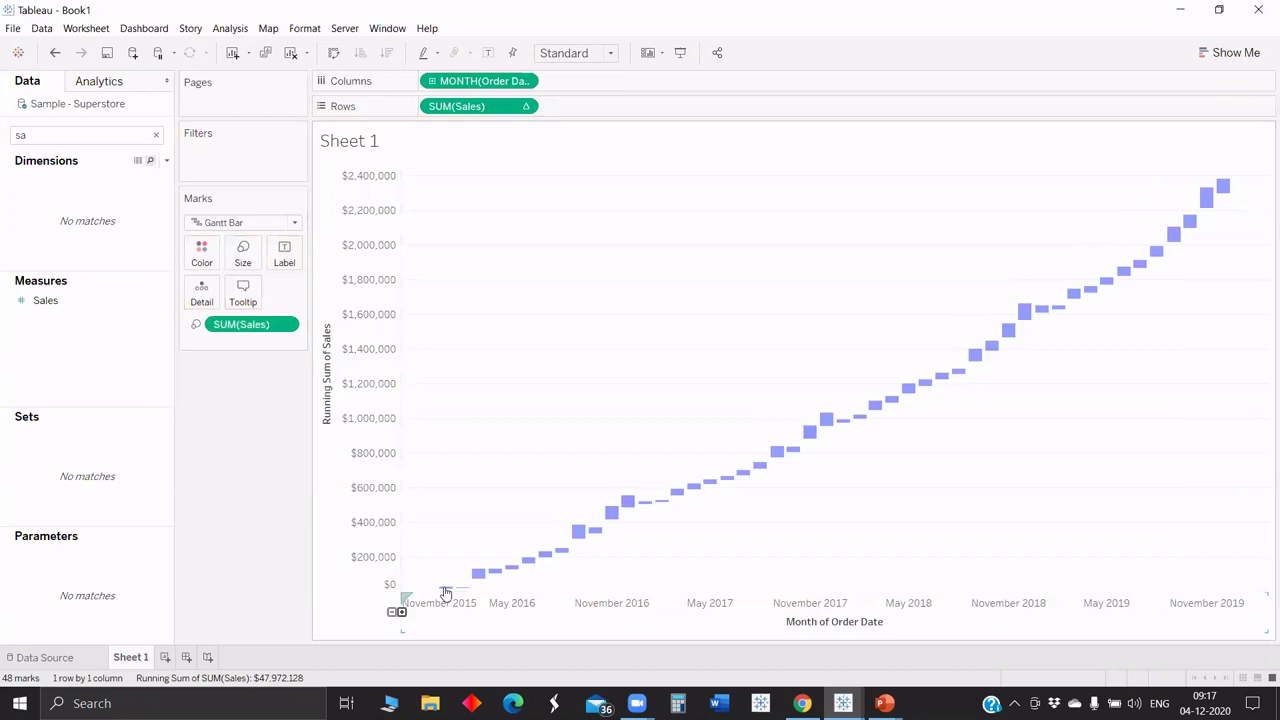
{"action": "left_click", "coordinate": [444, 589]}
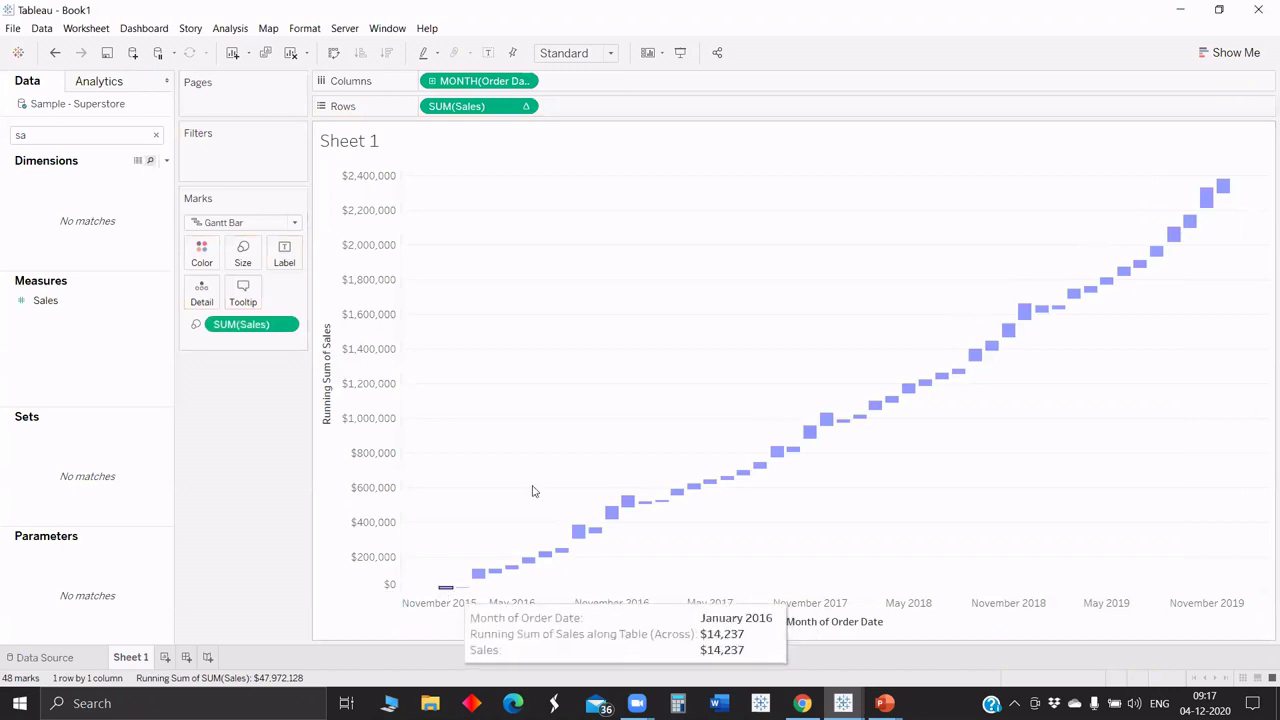
{"action": "mouse_move", "coordinate": [446, 587]}
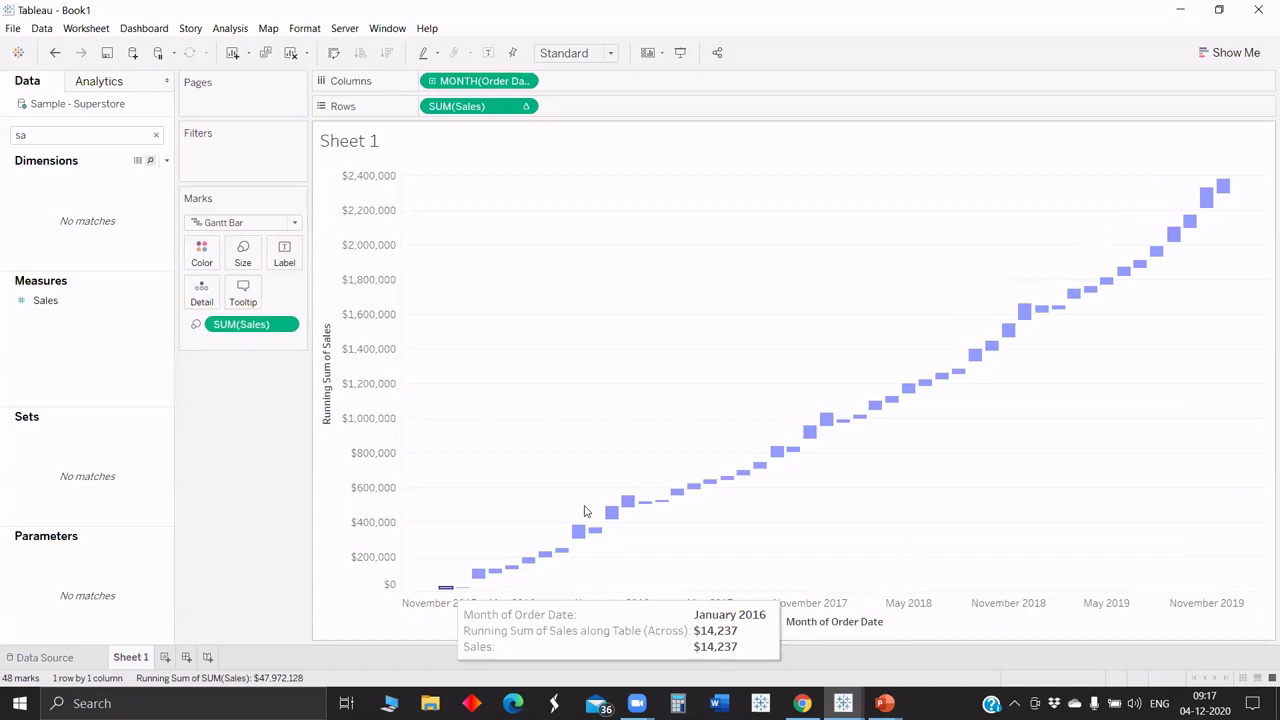
{"action": "left_click", "coordinate": [485, 597]}
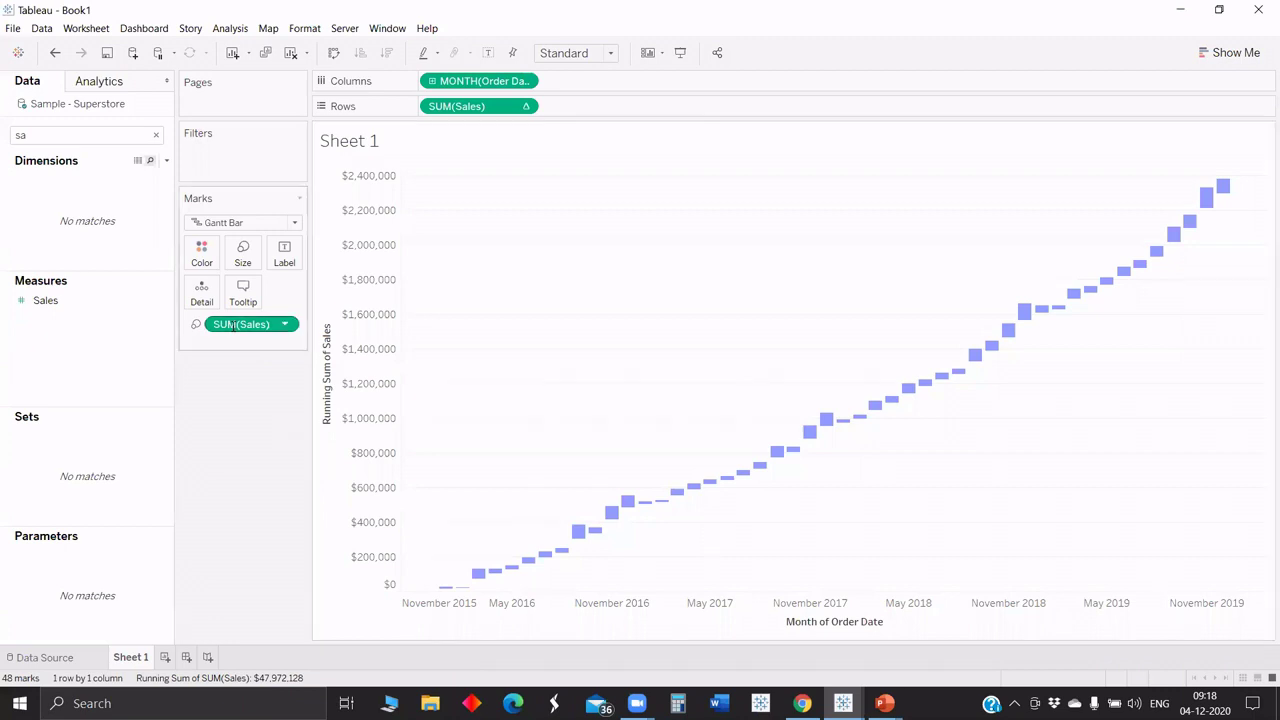
Step: Negate the Sales size field by prefixing it with a minus sign
{"action": "double_click", "coordinate": [235, 324]}
{"action": "key", "text": "Home"}
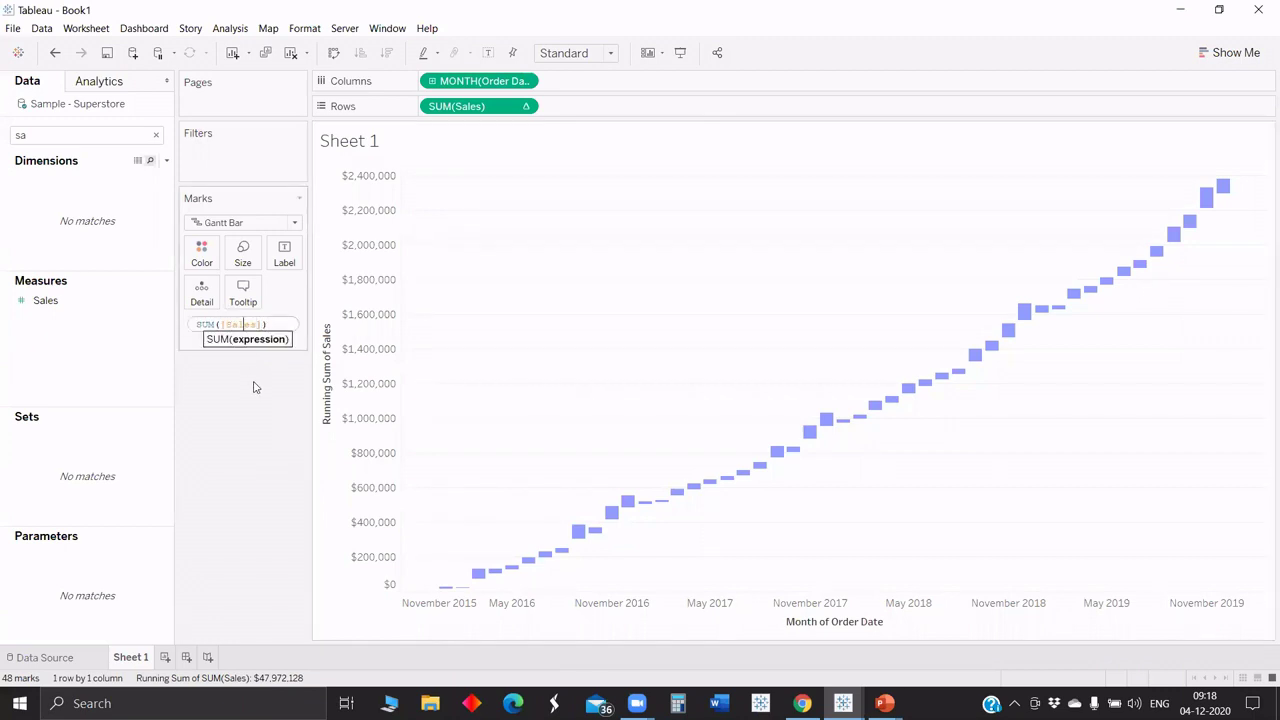
{"action": "type", "text": "-"}
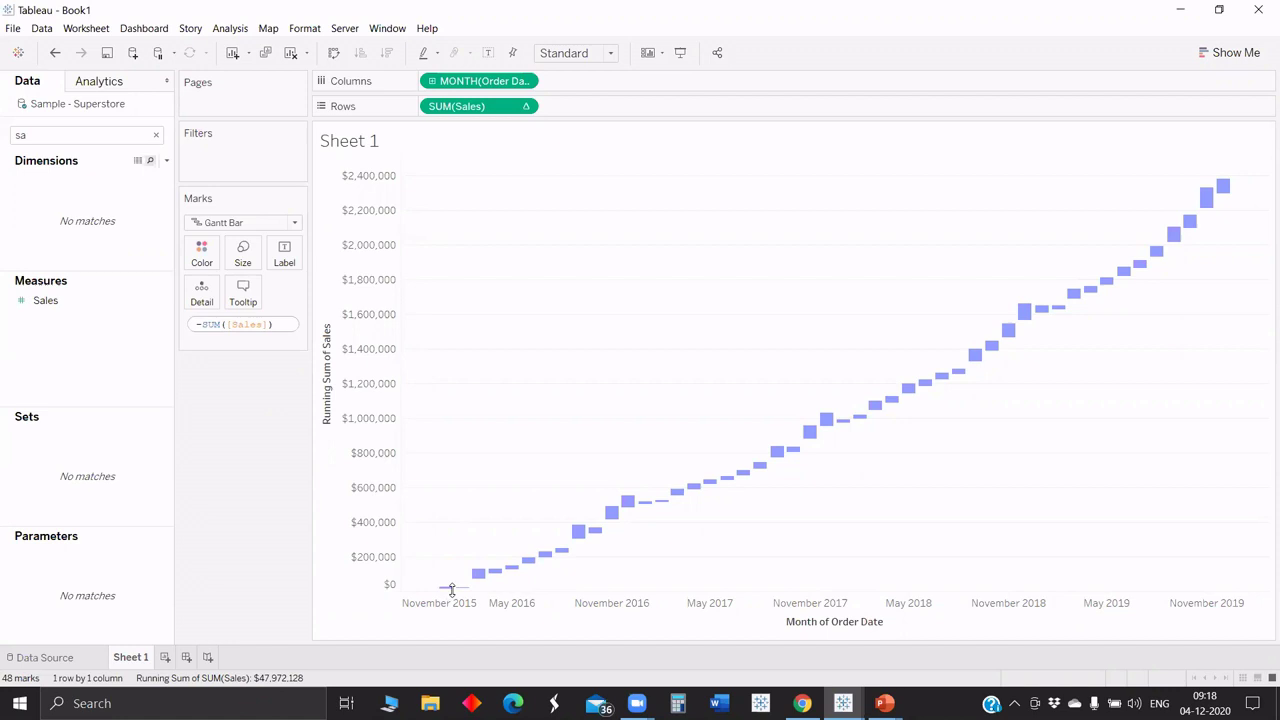
{"action": "key", "text": "Return"}
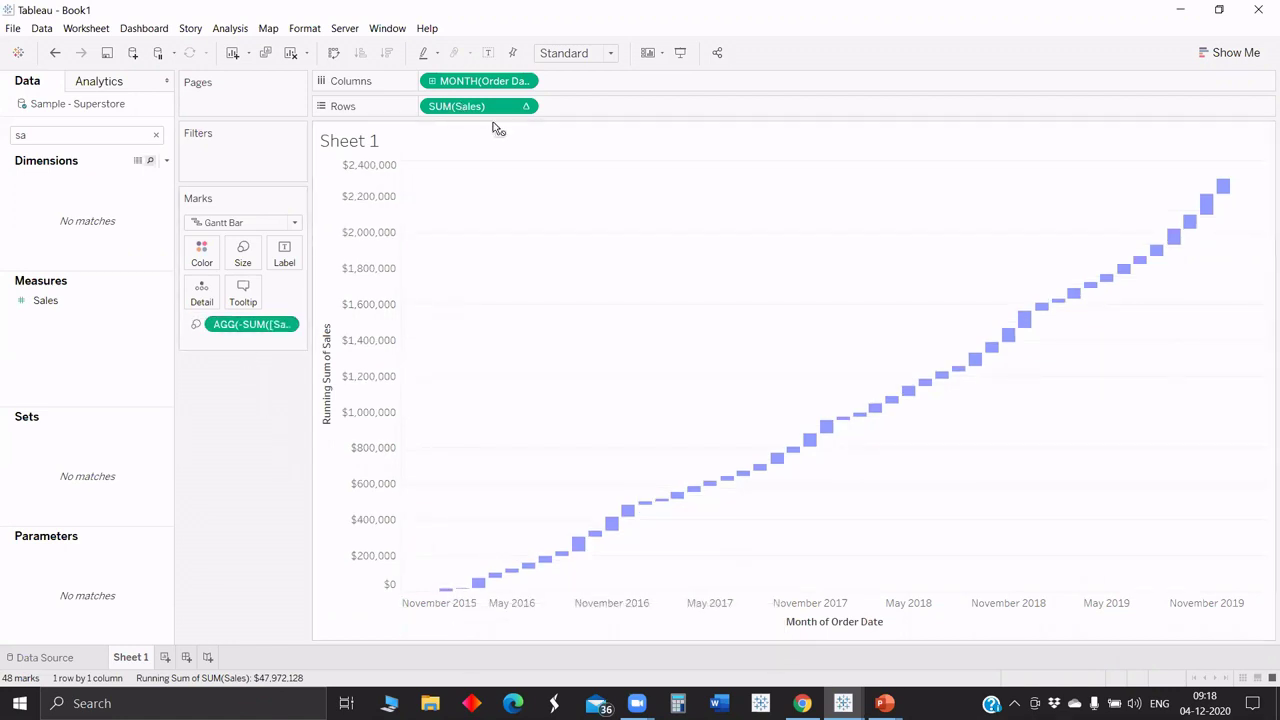
Step: Add a second running-sum Sales pane with no size field and black marks
{"action": "left_click_drag", "start_coordinate": [470, 106], "coordinate": [598, 106]}
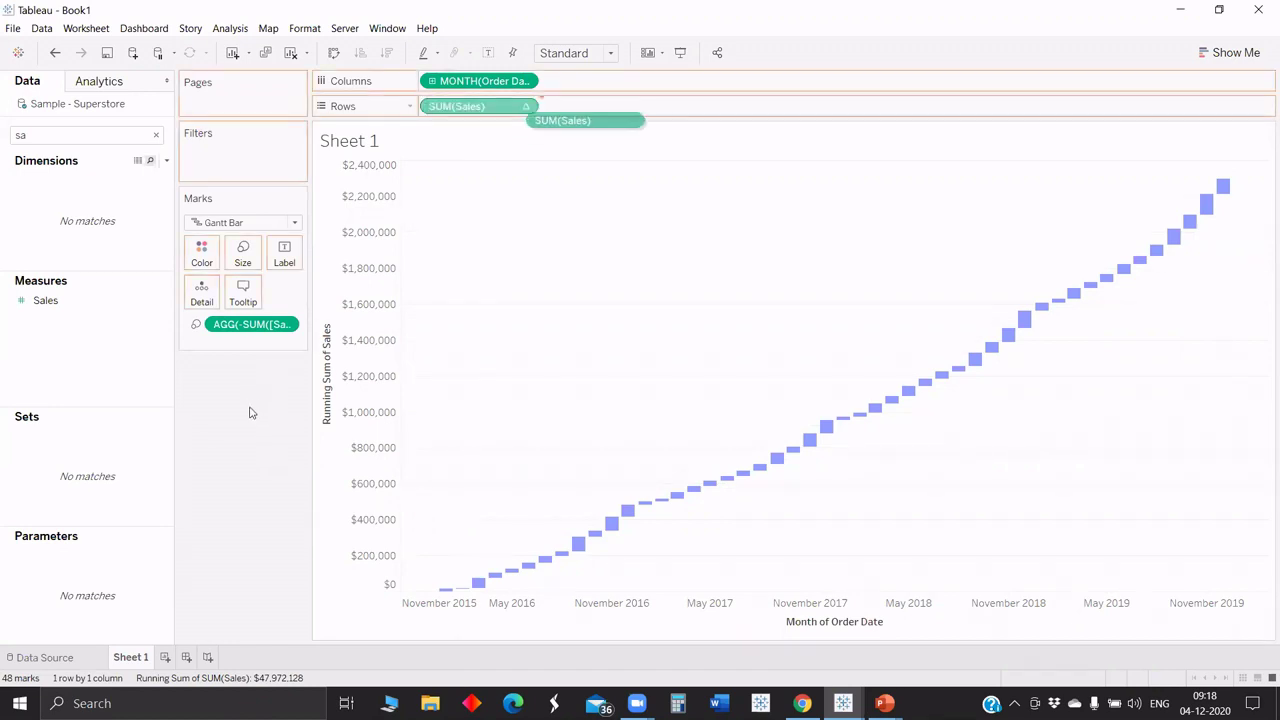
{"action": "left_click", "coordinate": [237, 405]}
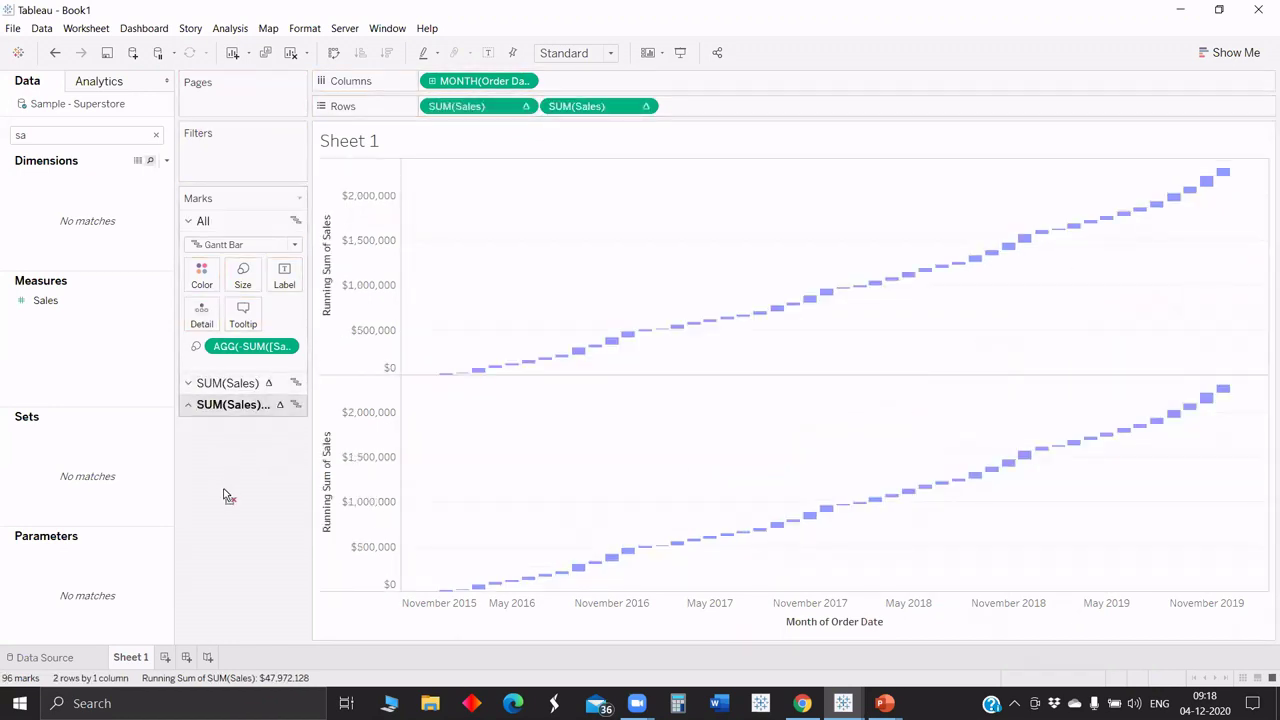
{"action": "left_click_drag", "start_coordinate": [222, 390], "coordinate": [201, 338]}
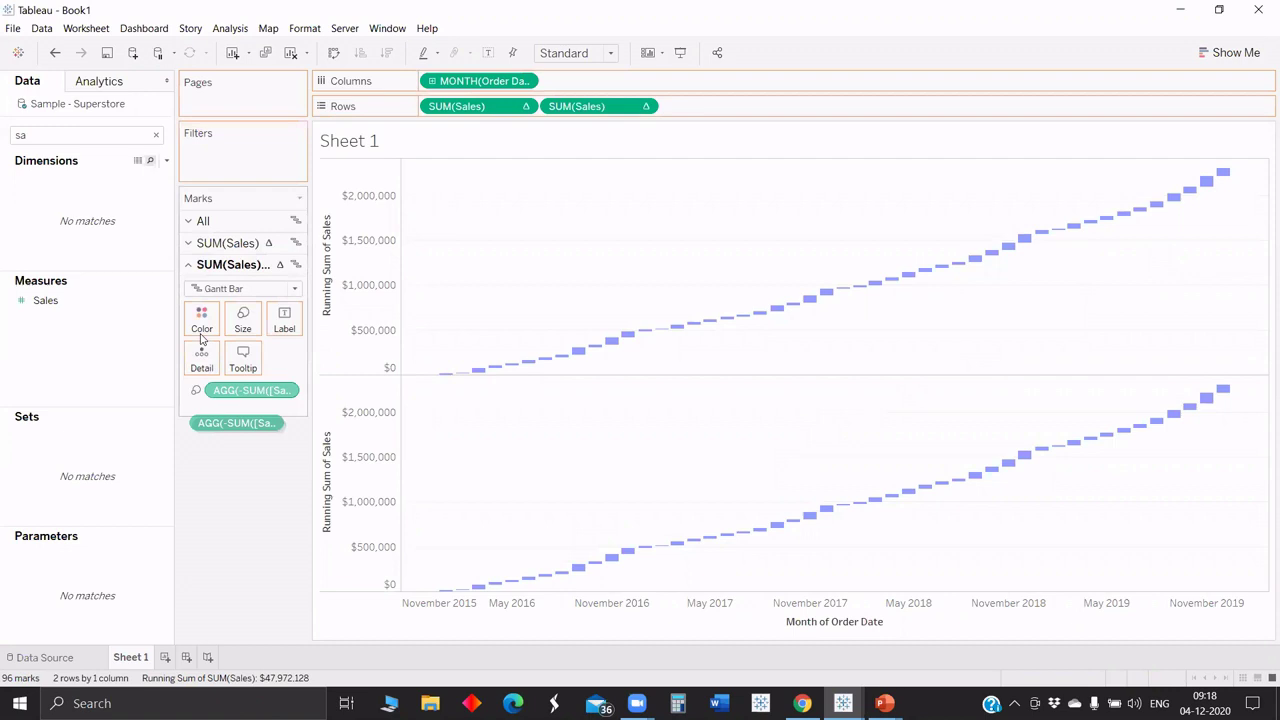
{"action": "left_click_drag", "start_coordinate": [201, 338], "coordinate": [201, 330]}
{"action": "left_click", "coordinate": [201, 320]}
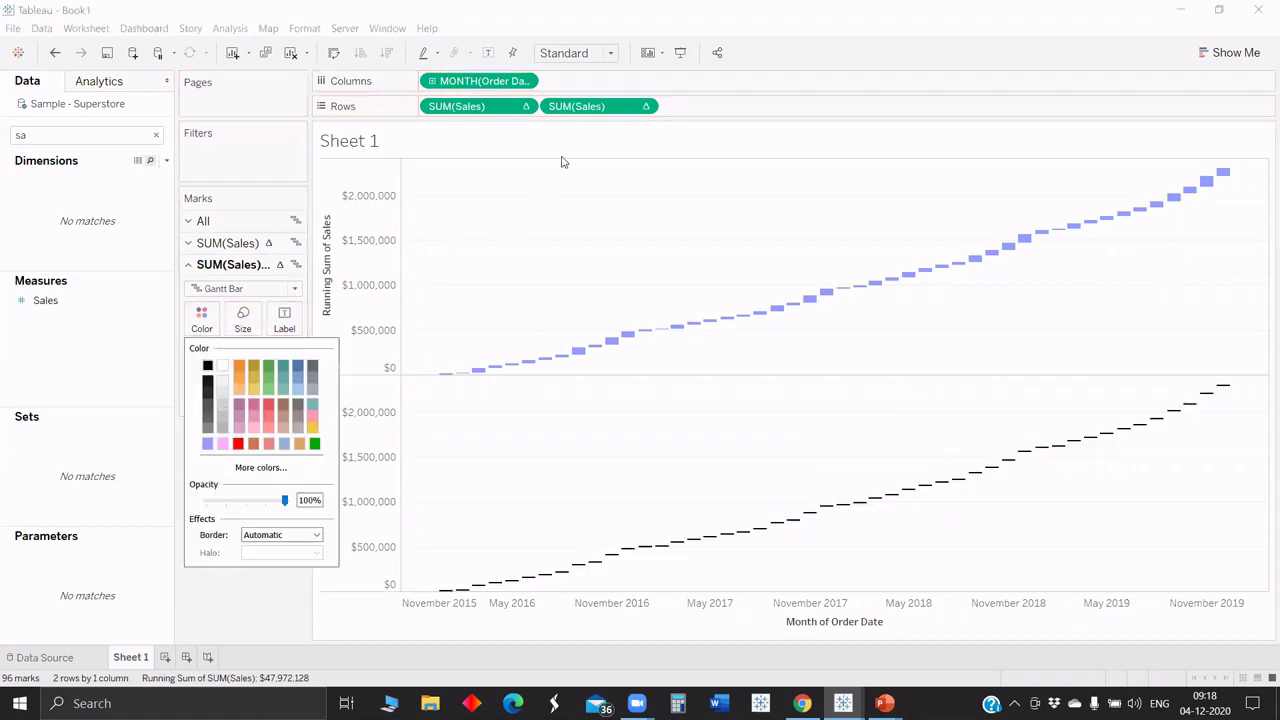
{"action": "left_click", "coordinate": [562, 162]}
{"action": "left_click", "coordinate": [590, 106]}
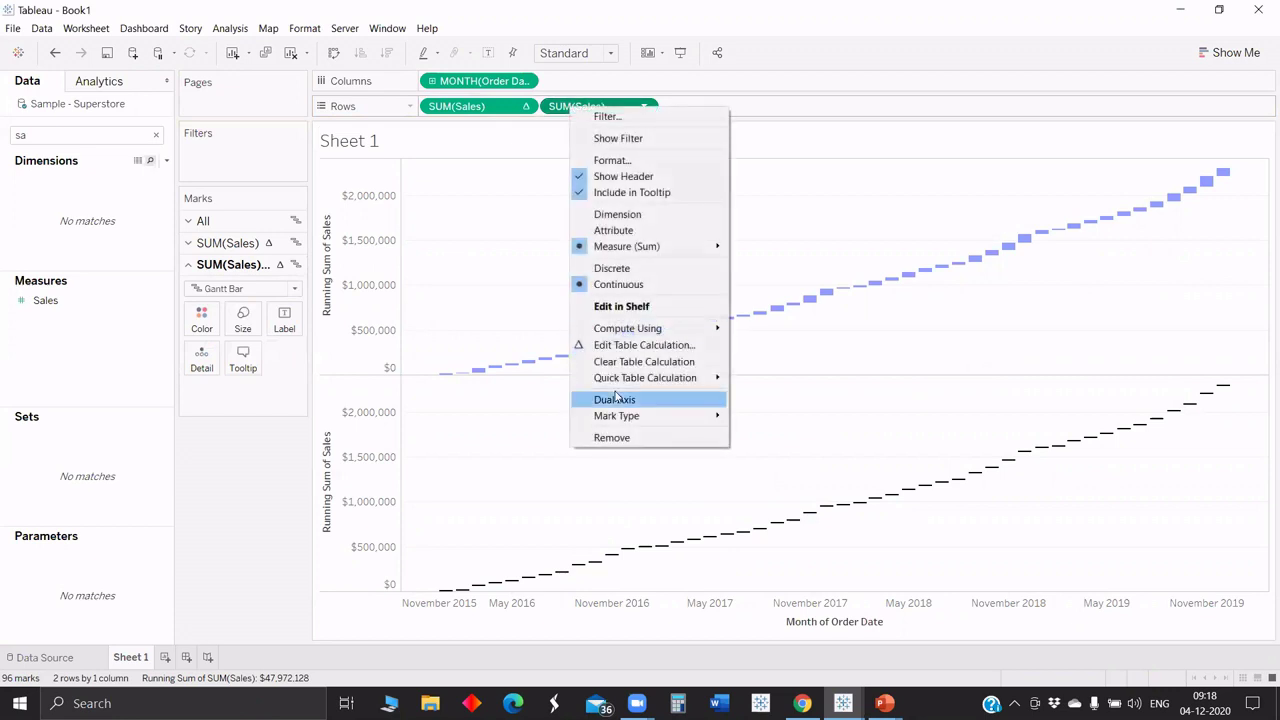
Step: Combine the two running-sum Sales measures on a dual axis
{"action": "left_click", "coordinate": [617, 399]}
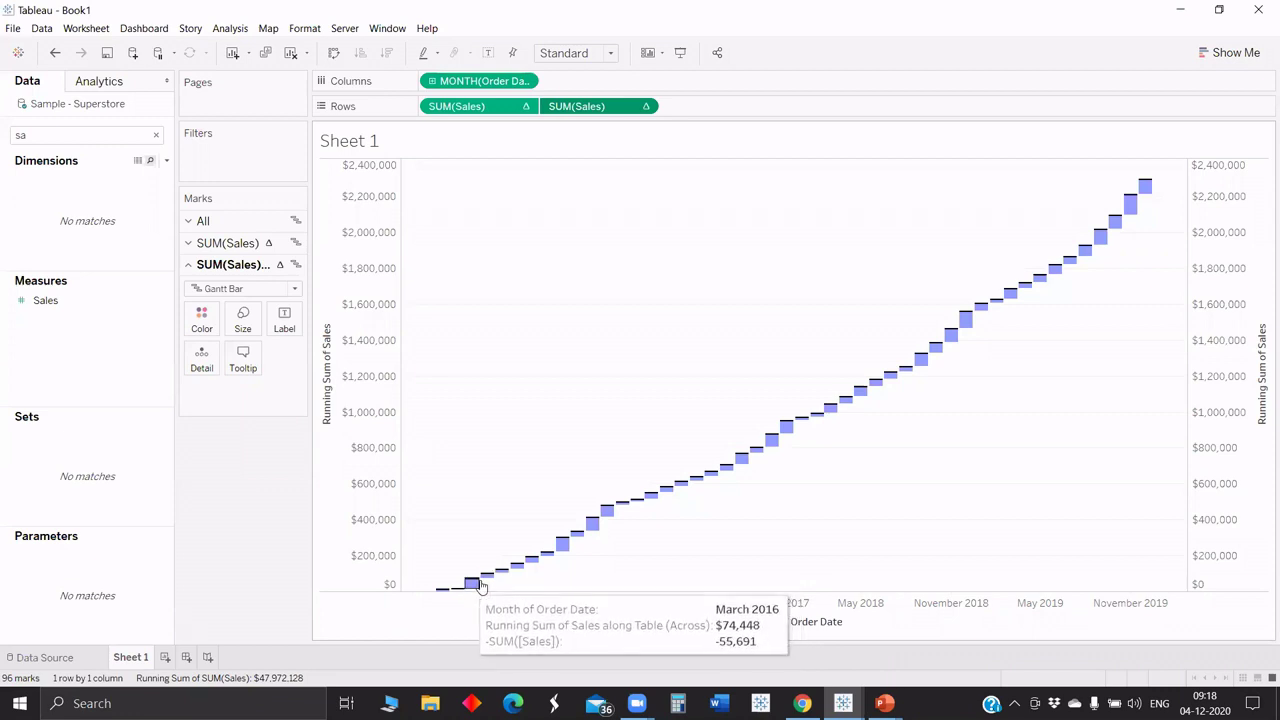
{"action": "mouse_move", "coordinate": [486, 576]}
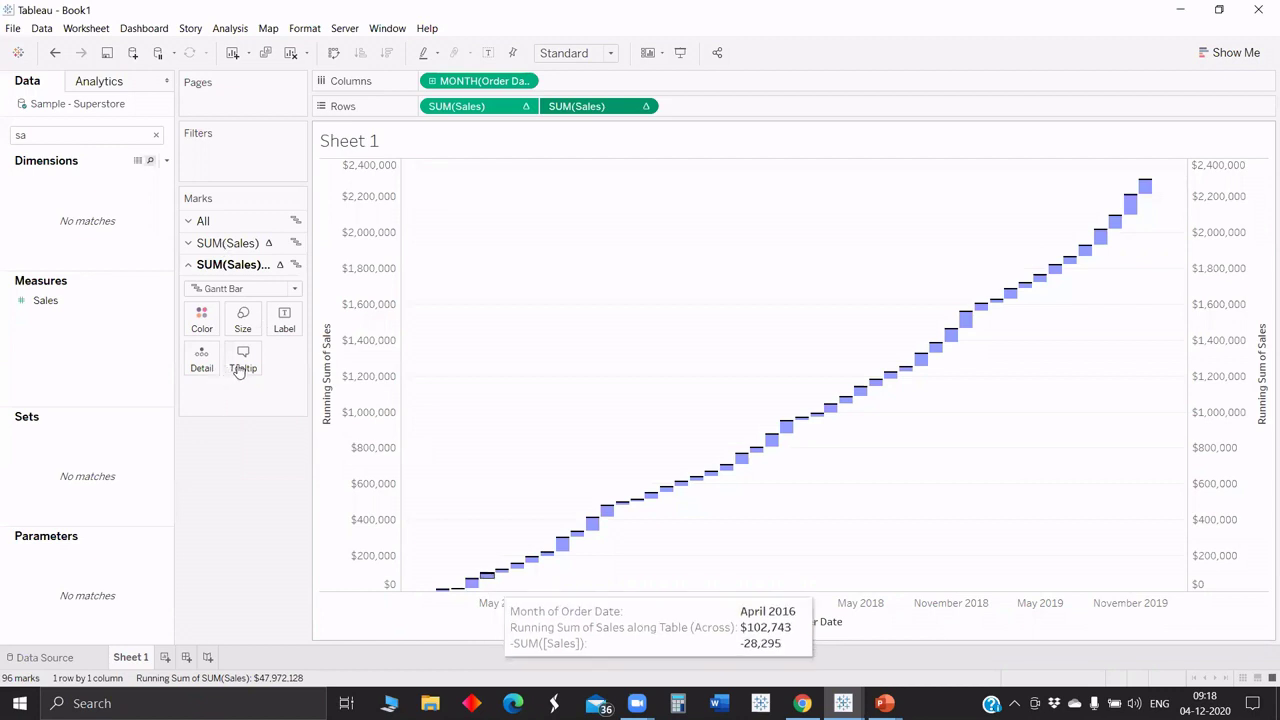
{"action": "left_click_drag", "start_coordinate": [239, 371], "coordinate": [240, 375]}
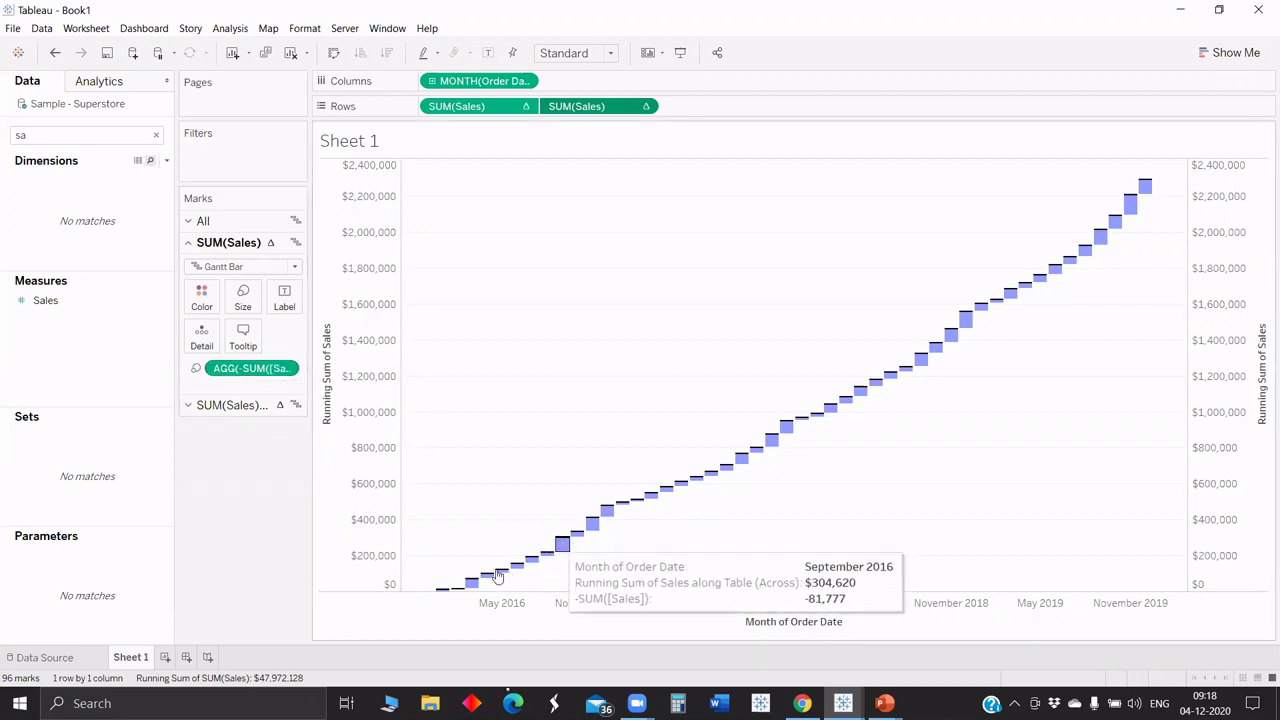
{"action": "mouse_move", "coordinate": [562, 544]}
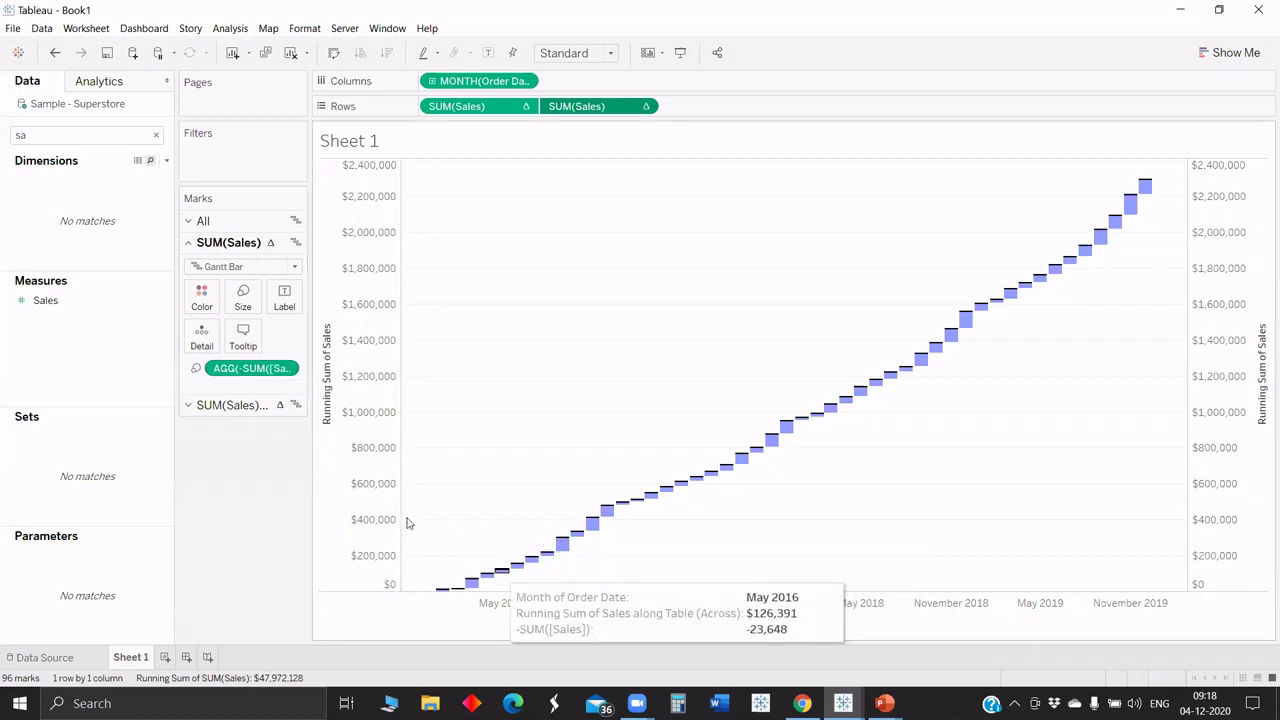
{"action": "double_click", "coordinate": [250, 368]}
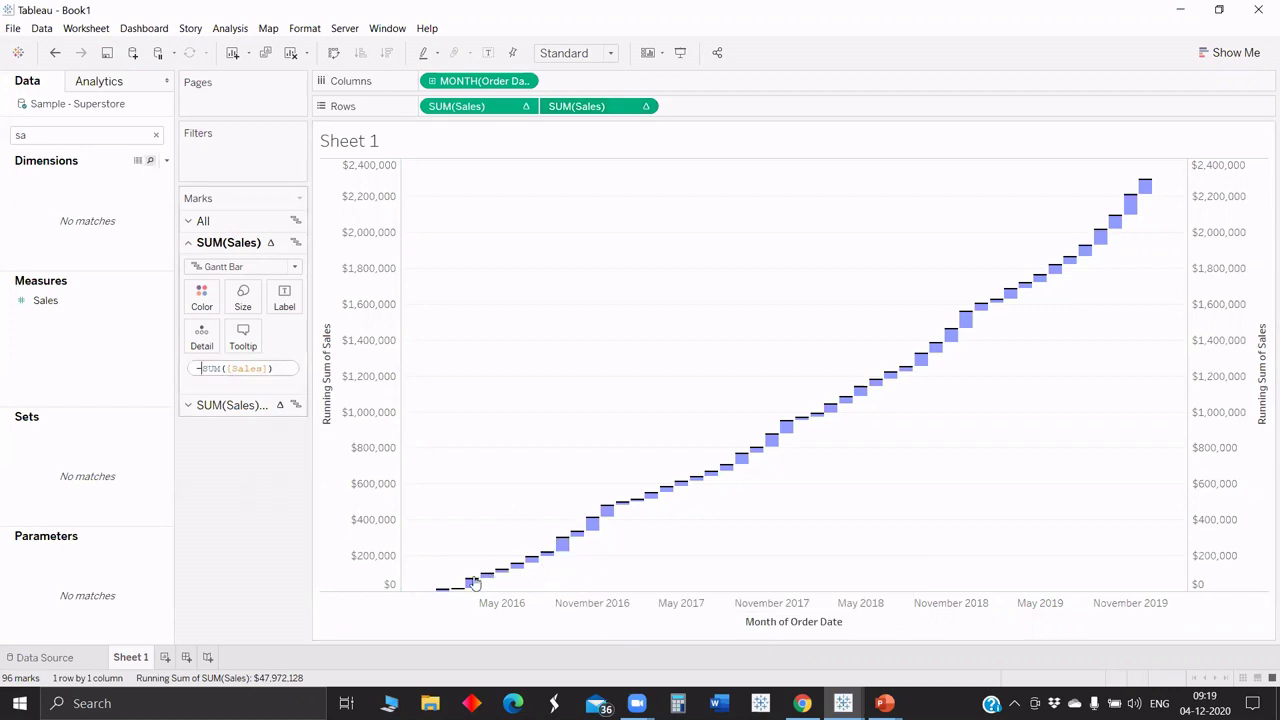
{"action": "key", "text": "Delete"}
{"action": "key", "text": "Return"}
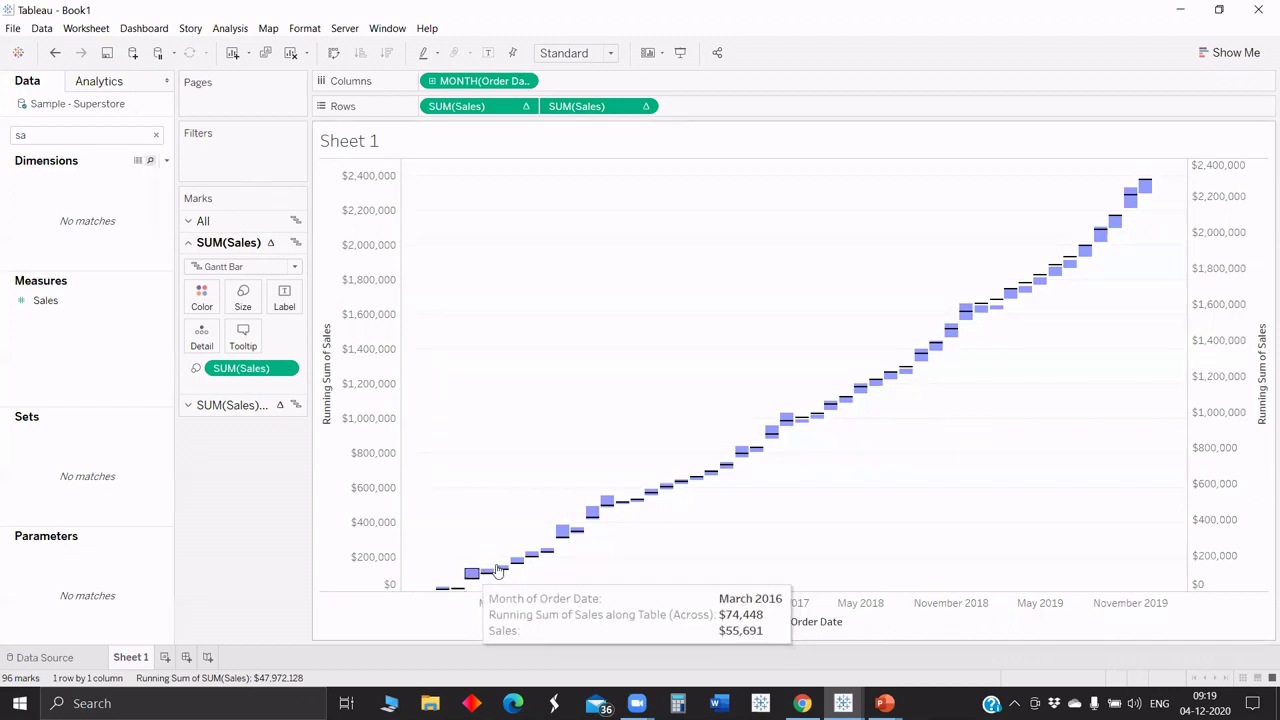
{"action": "double_click", "coordinate": [245, 369]}
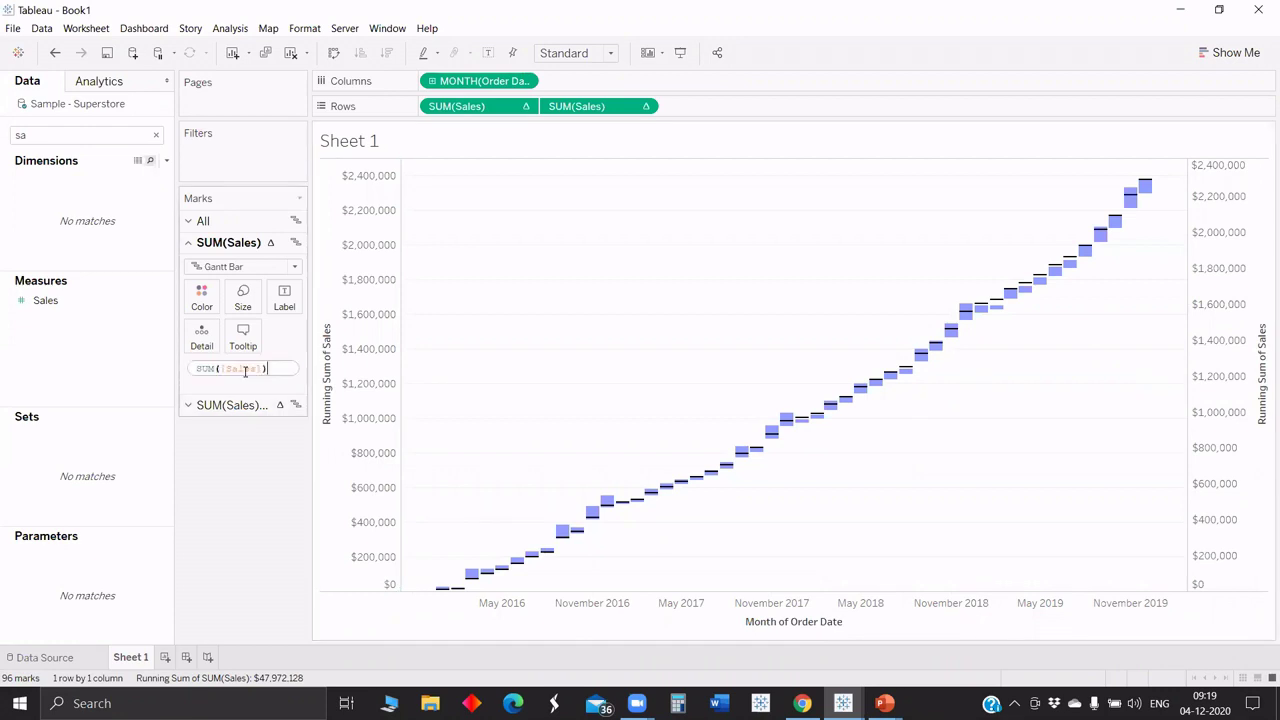
{"action": "key", "text": "Home"}
{"action": "key", "text": "Return"}
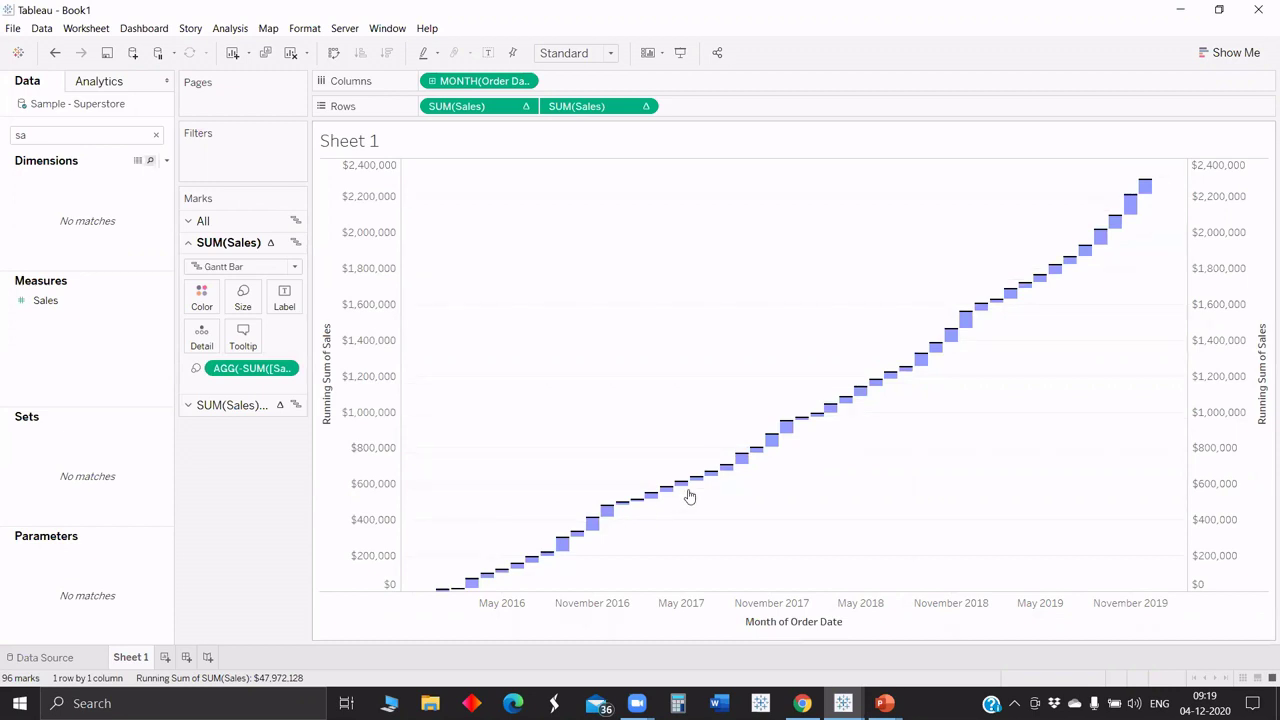
{"action": "mouse_move", "coordinate": [681, 483]}
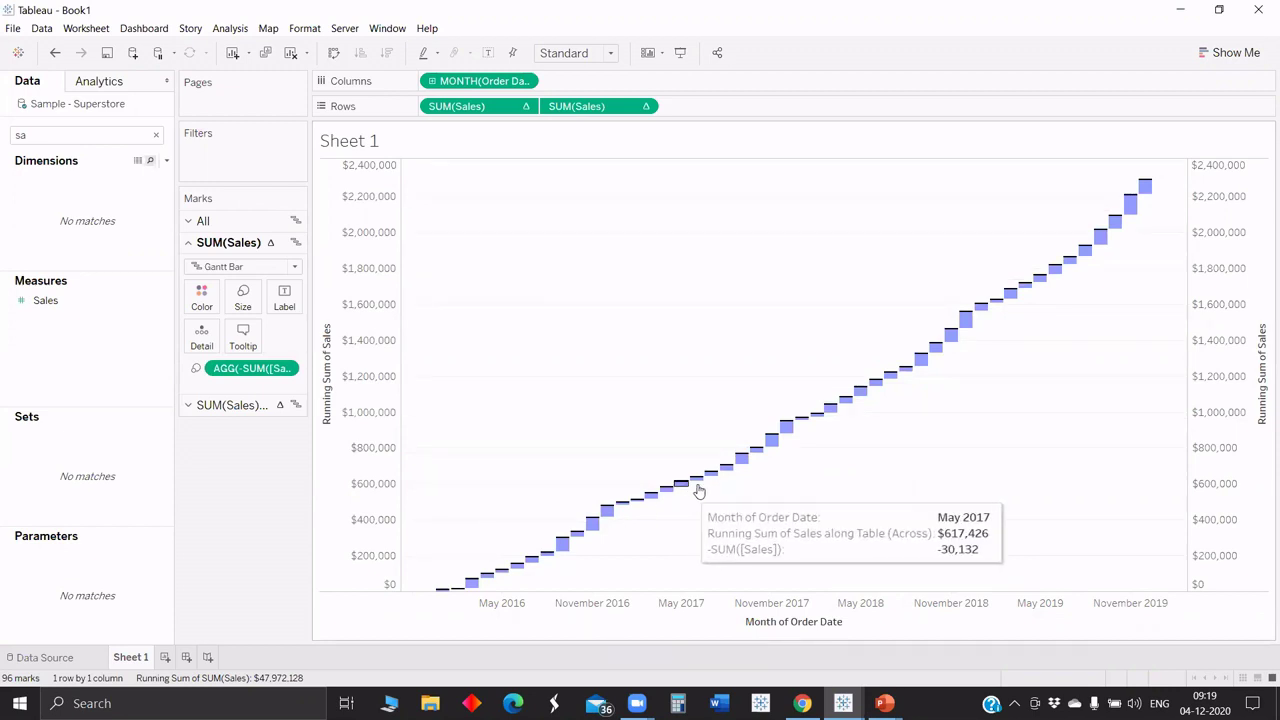
Step: Set the column grand total borders and column divider lines to None
{"action": "right_click", "coordinate": [460, 409]}
{"action": "left_click", "coordinate": [502, 488]}
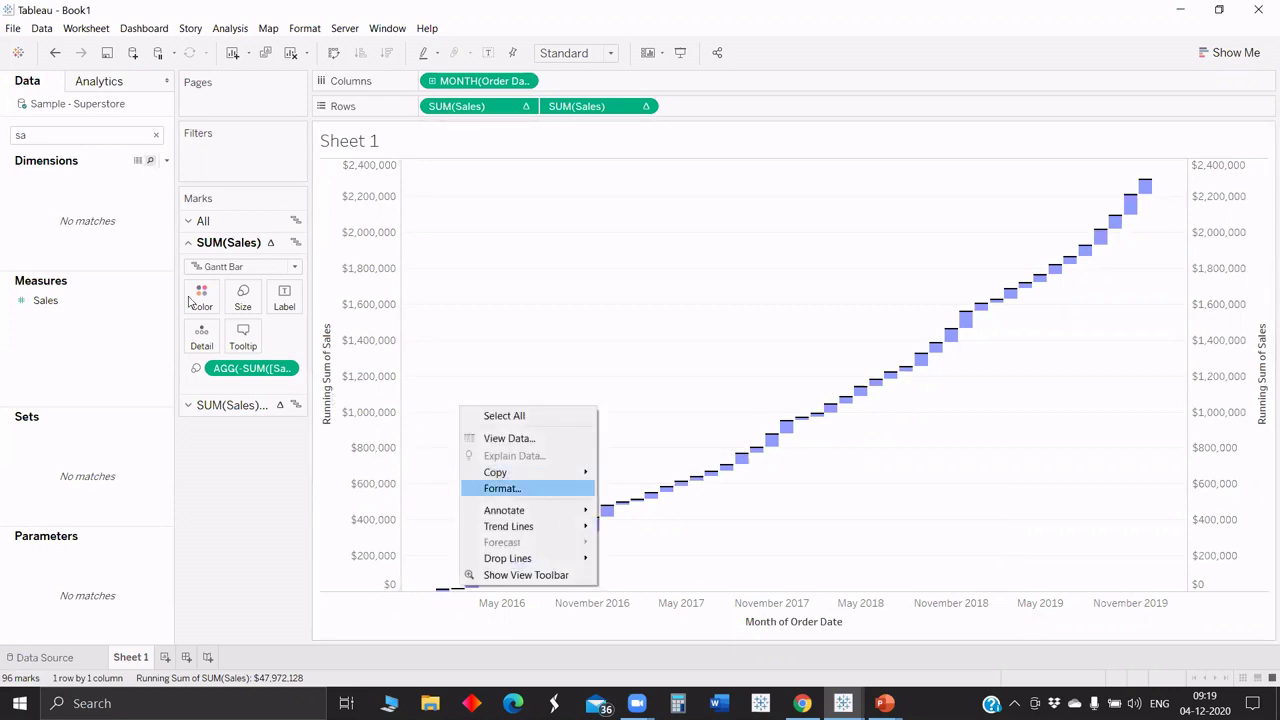
{"action": "left_click", "coordinate": [98, 108]}
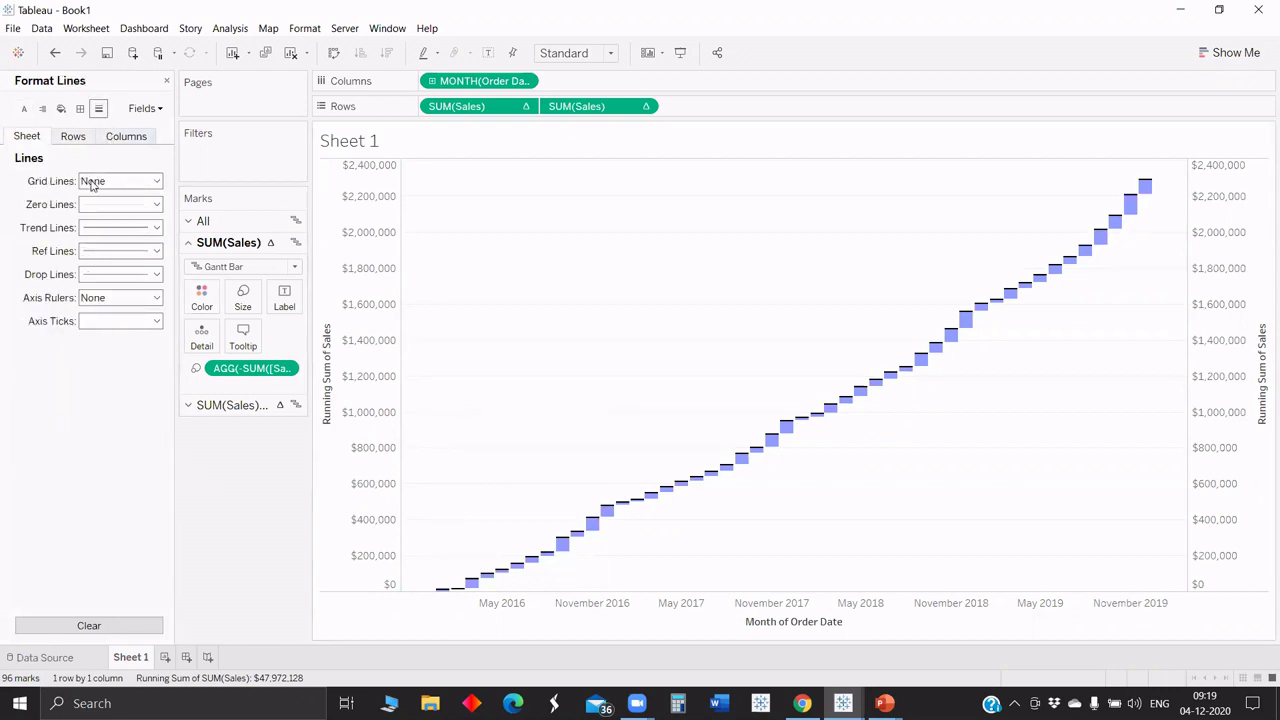
{"action": "left_click", "coordinate": [73, 136]}
{"action": "left_click", "coordinate": [120, 181]}
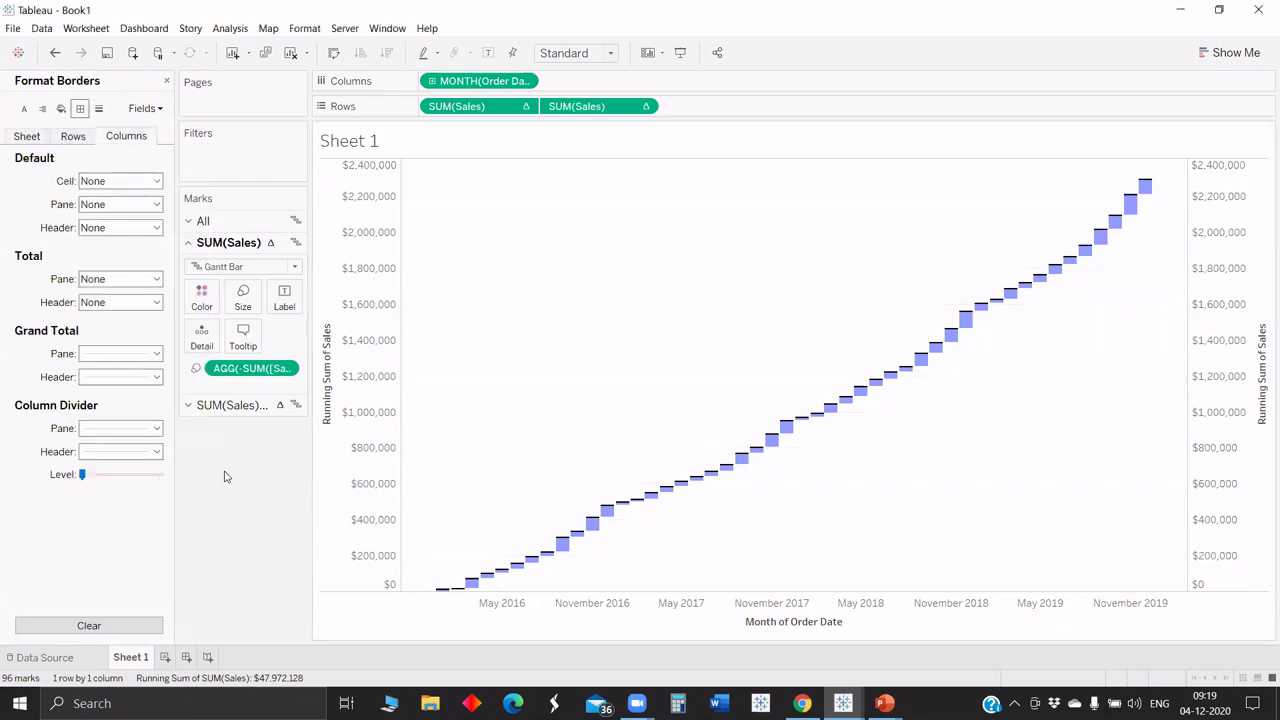
{"action": "left_click", "coordinate": [106, 432]}
{"action": "left_click", "coordinate": [125, 451]}
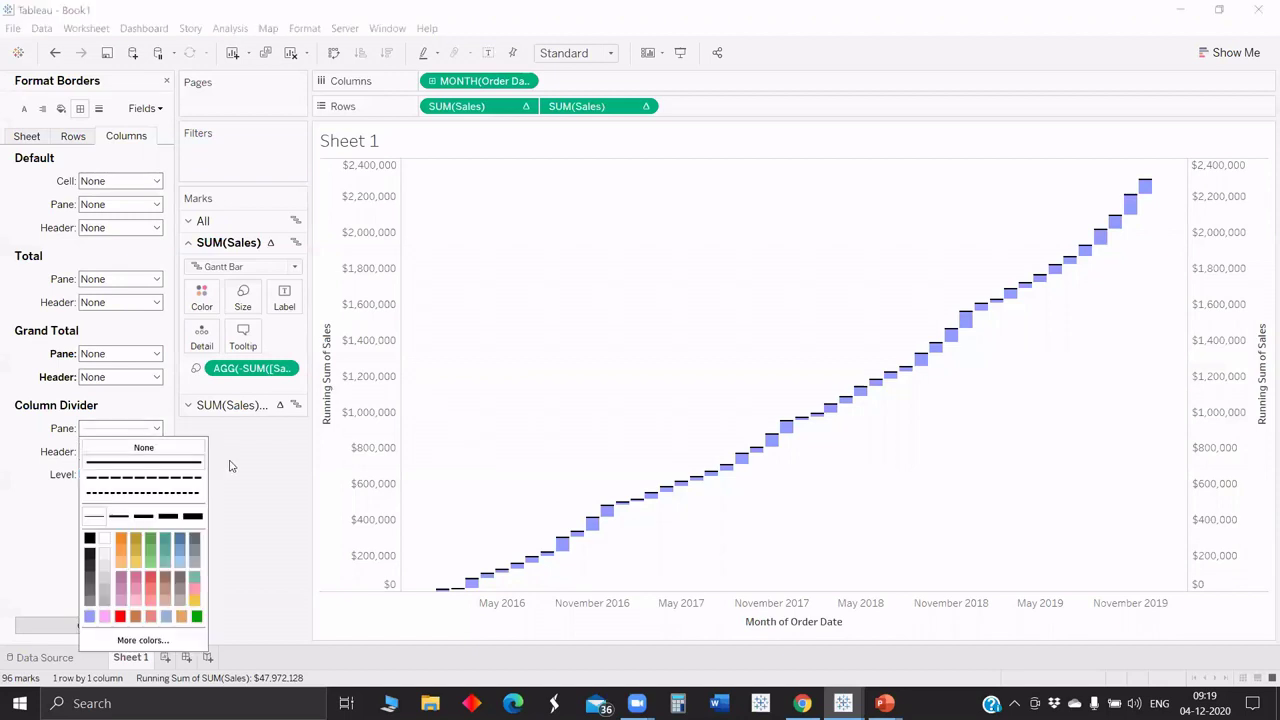
{"action": "left_click", "coordinate": [125, 445]}
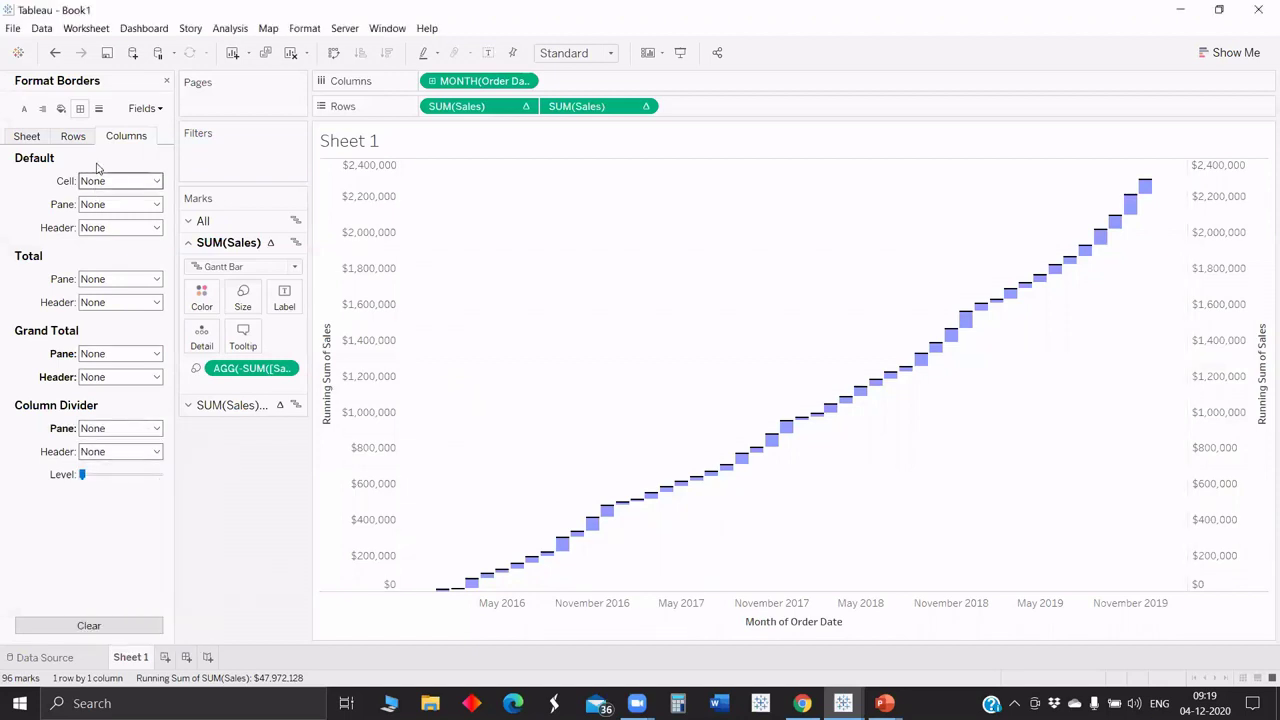
Step: Set the row grand total border and row divider lines to None
{"action": "left_click", "coordinate": [73, 136]}
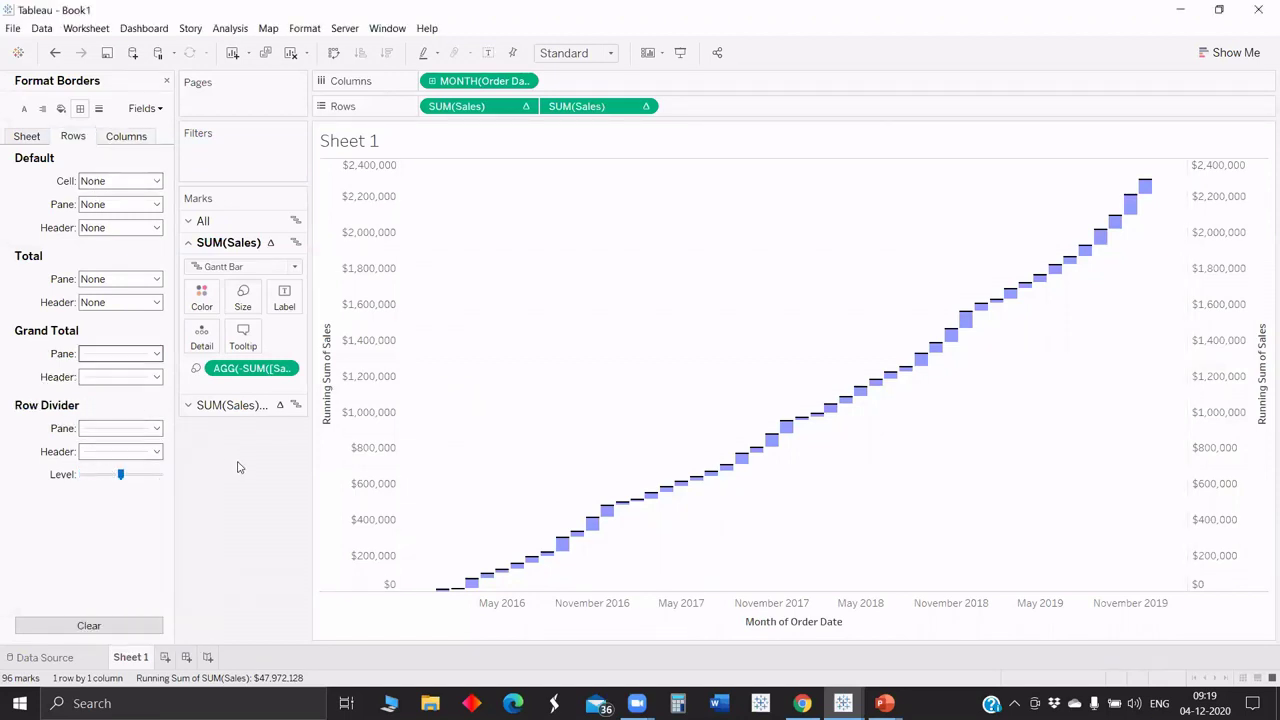
{"action": "left_click", "coordinate": [120, 353]}
{"action": "left_click", "coordinate": [143, 372]}
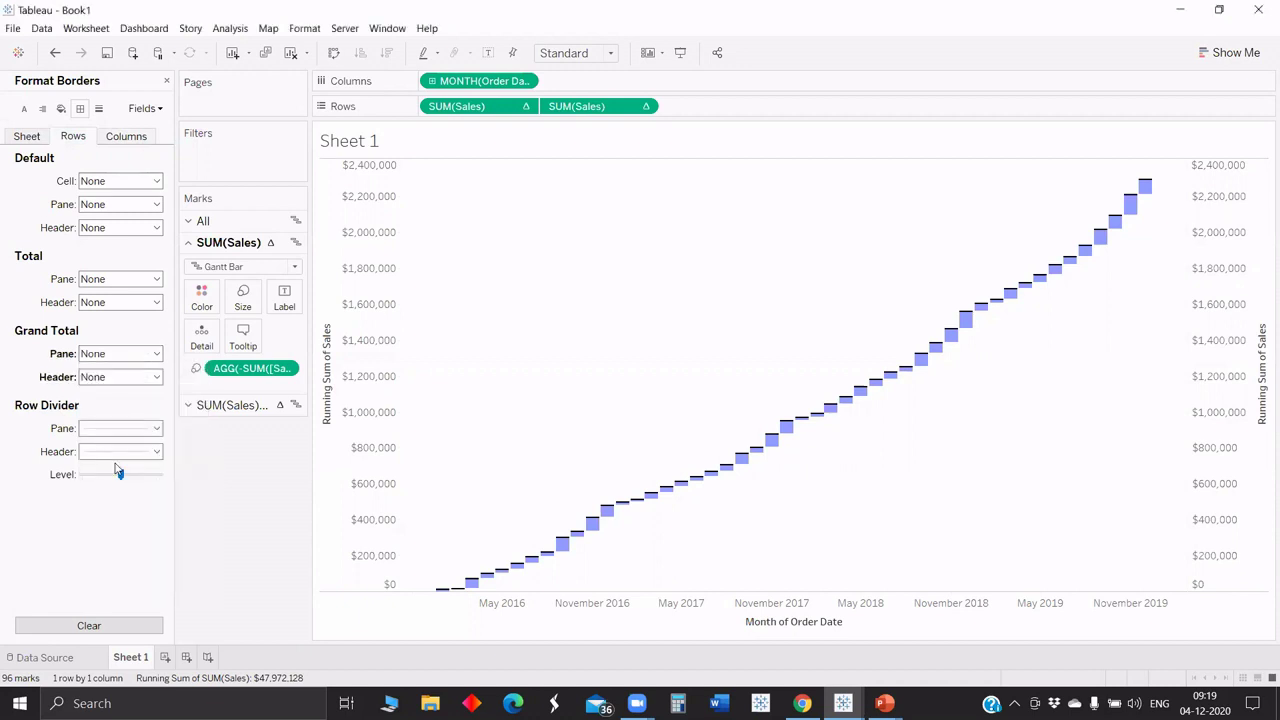
{"action": "left_click", "coordinate": [120, 428]}
{"action": "left_click", "coordinate": [379, 311]}
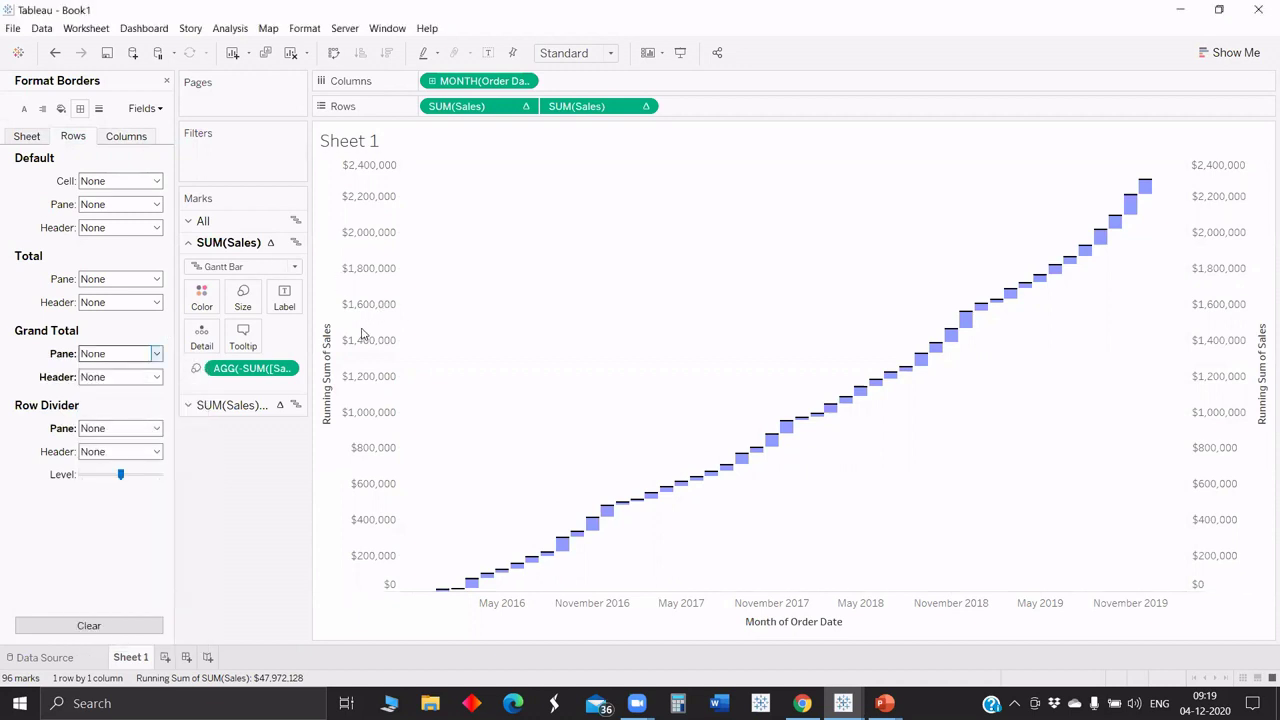
Step: Uncheck Show Header on the right-hand Running Sum of Sales axis
{"action": "right_click", "coordinate": [362, 330]}
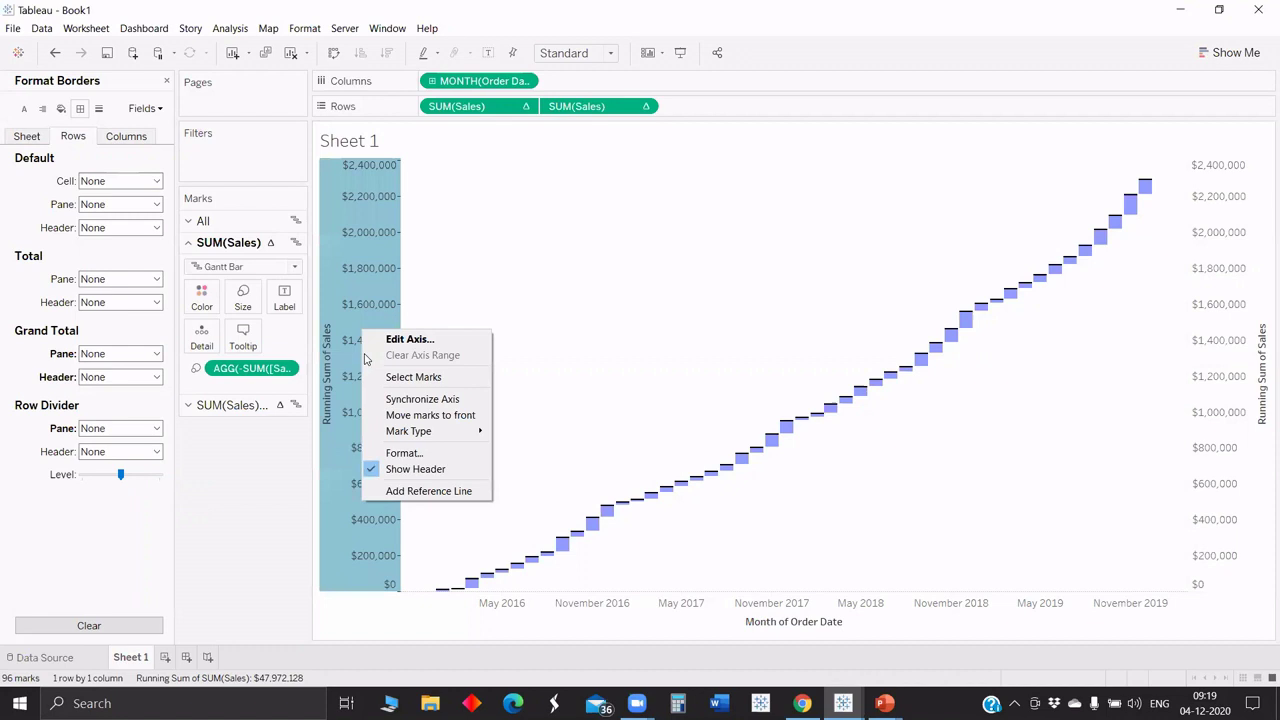
{"action": "left_click", "coordinate": [478, 368]}
{"action": "key", "text": "shift+F10"}
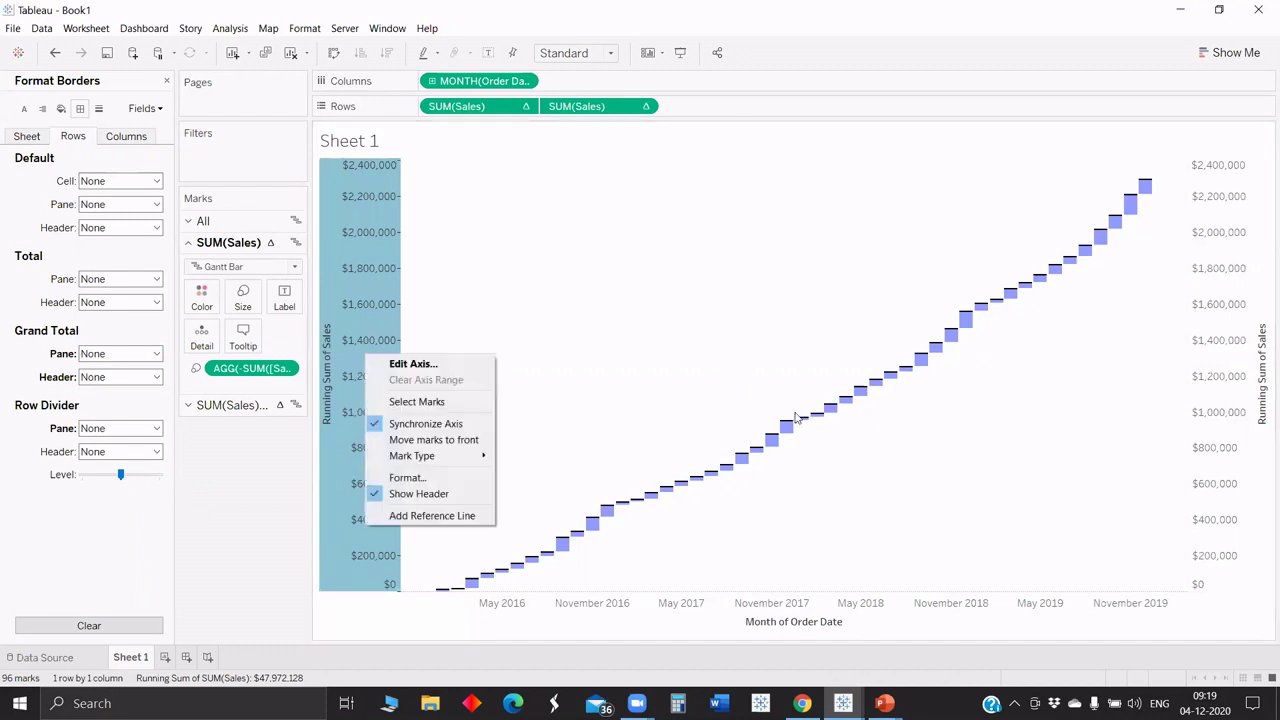
{"action": "left_click", "coordinate": [1232, 583]}
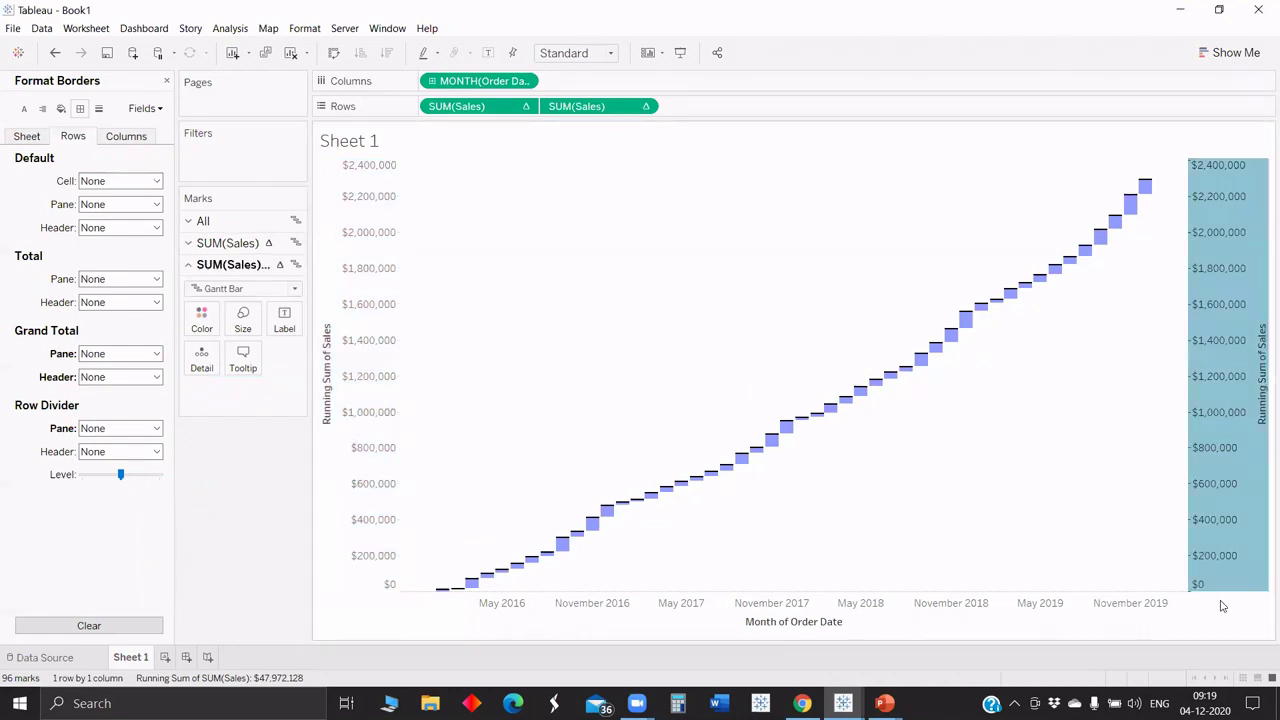
{"action": "right_click", "coordinate": [1224, 600]}
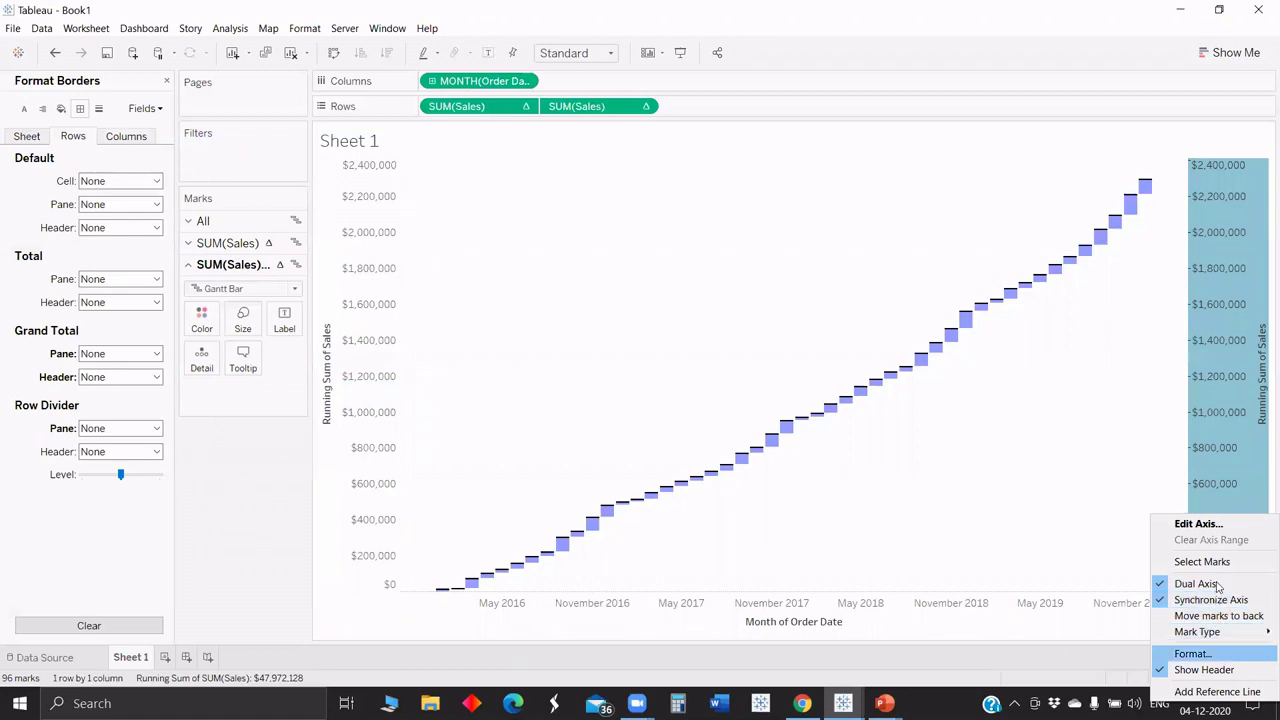
{"action": "right_click", "coordinate": [1213, 467]}
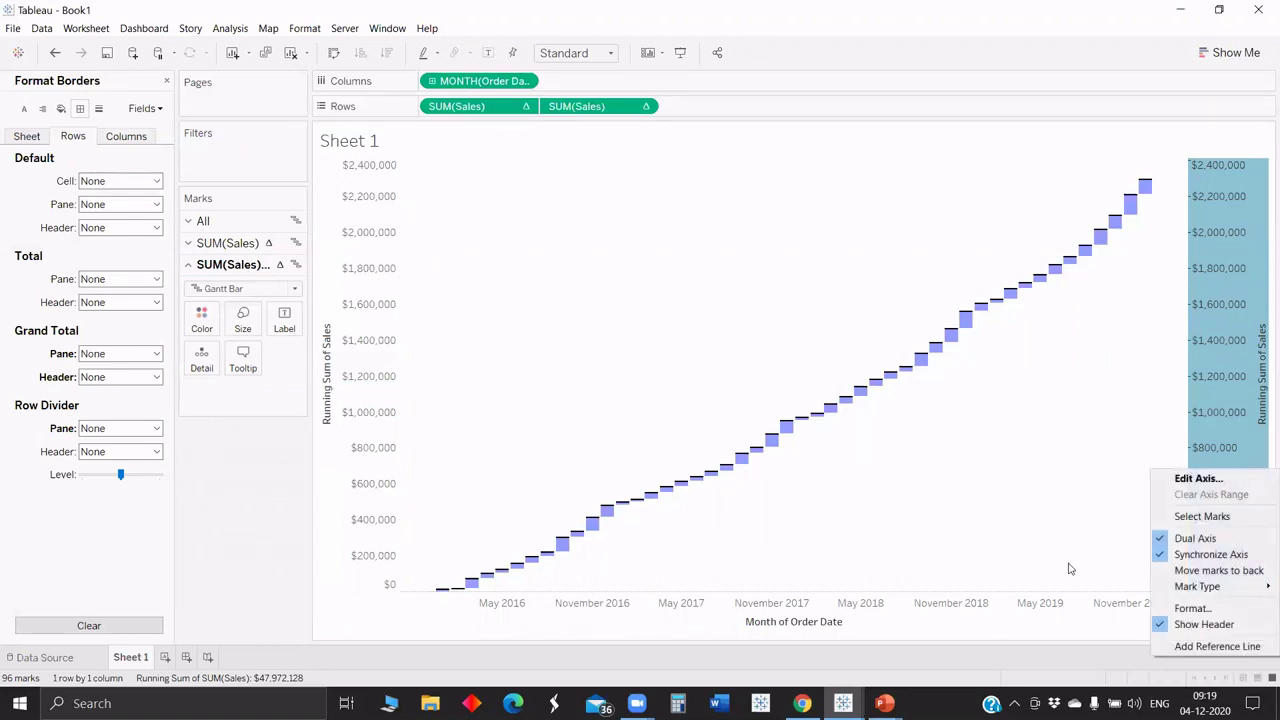
{"action": "left_click", "coordinate": [1204, 624]}
{"action": "left_click", "coordinate": [381, 311]}
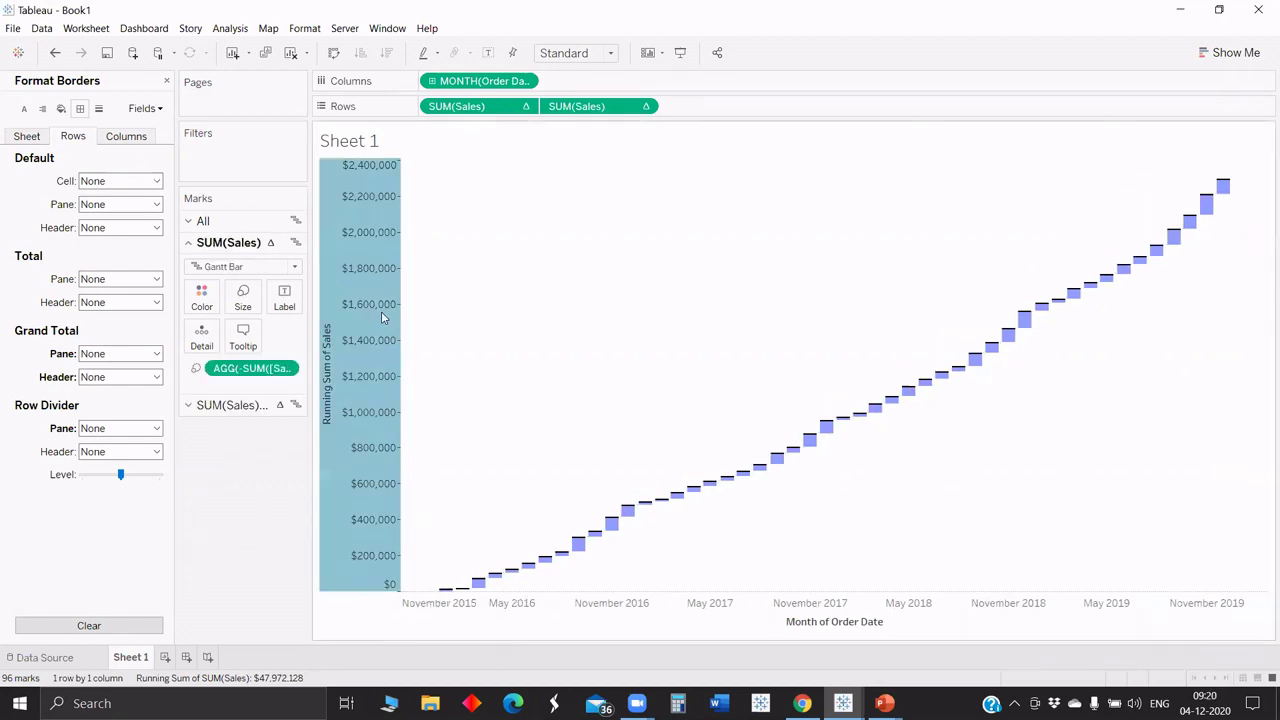
{"action": "right_click", "coordinate": [382, 314]}
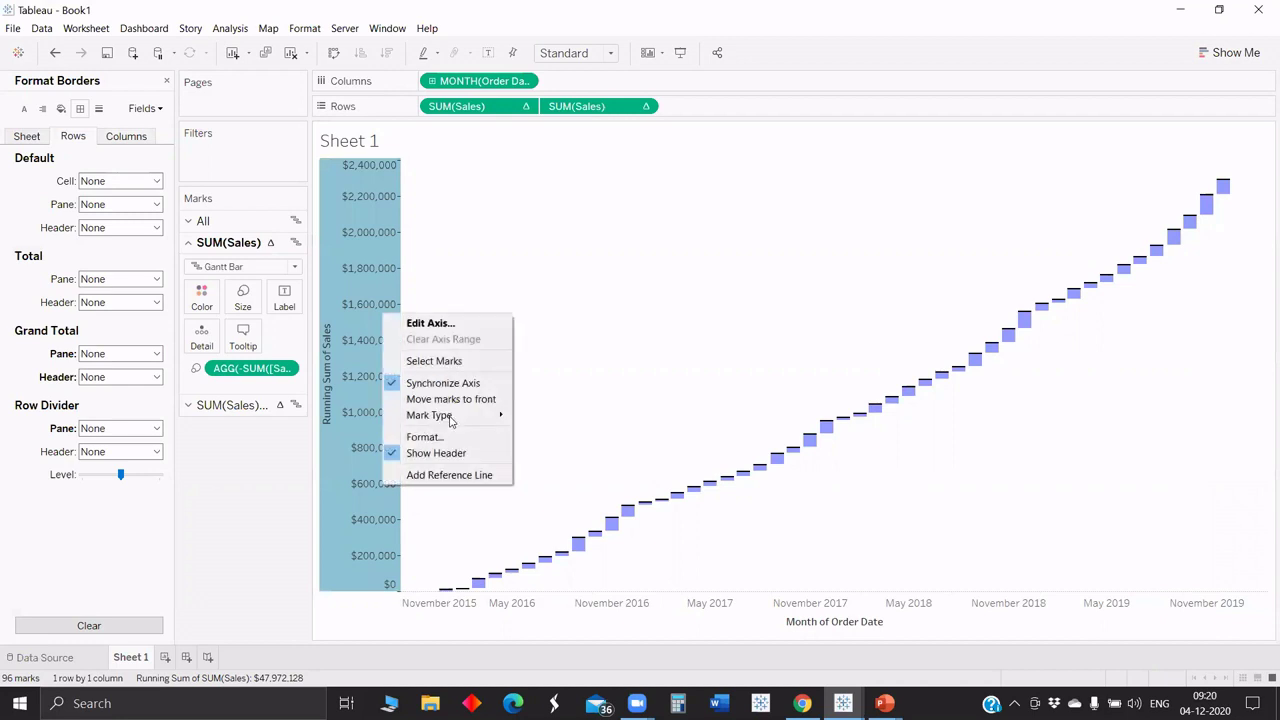
Step: Format axis numbers as Currency (Custom) in thousands (K), 0 decimals, '$' prefix
{"action": "left_click", "coordinate": [424, 437]}
{"action": "left_click", "coordinate": [120, 279]}
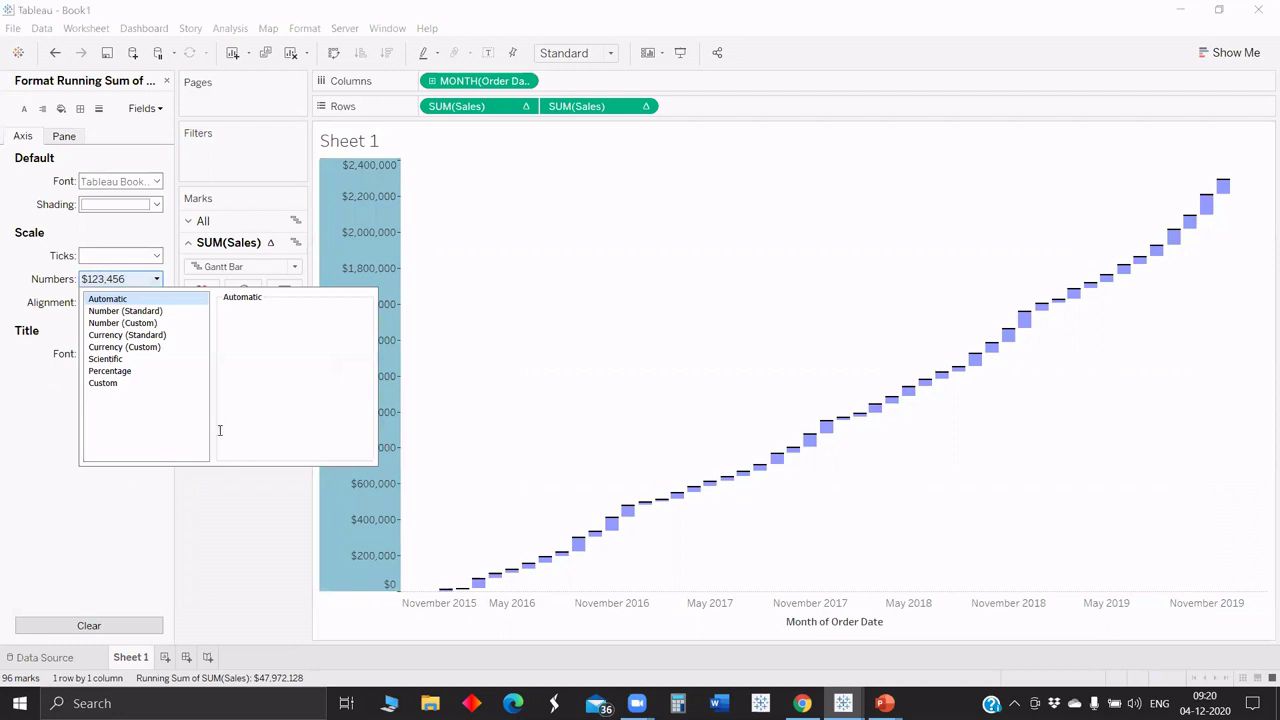
{"action": "key", "text": "Down"}
{"action": "key", "text": "Down"}
{"action": "key", "text": "Down"}
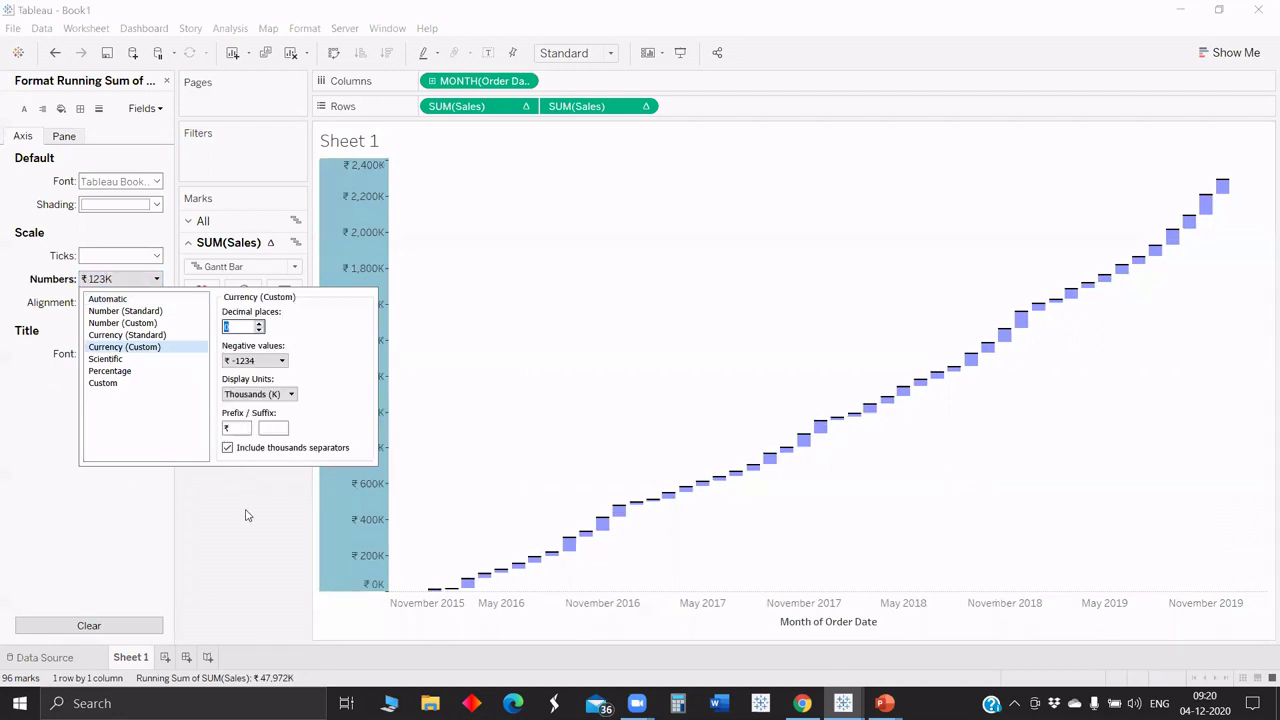
{"action": "key", "text": "Tab"}
{"action": "key", "text": "Tab"}
{"action": "key", "text": "Tab"}
{"action": "type", "text": "$"}
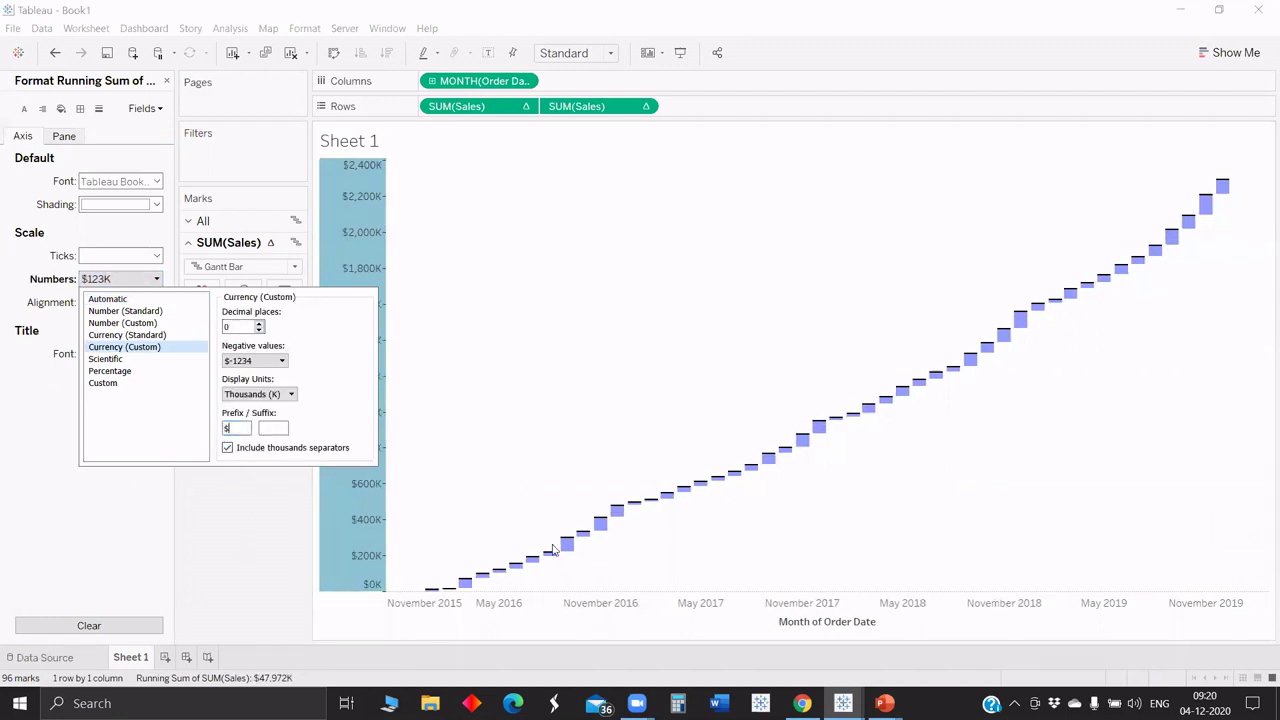
{"action": "left_click", "coordinate": [565, 565]}
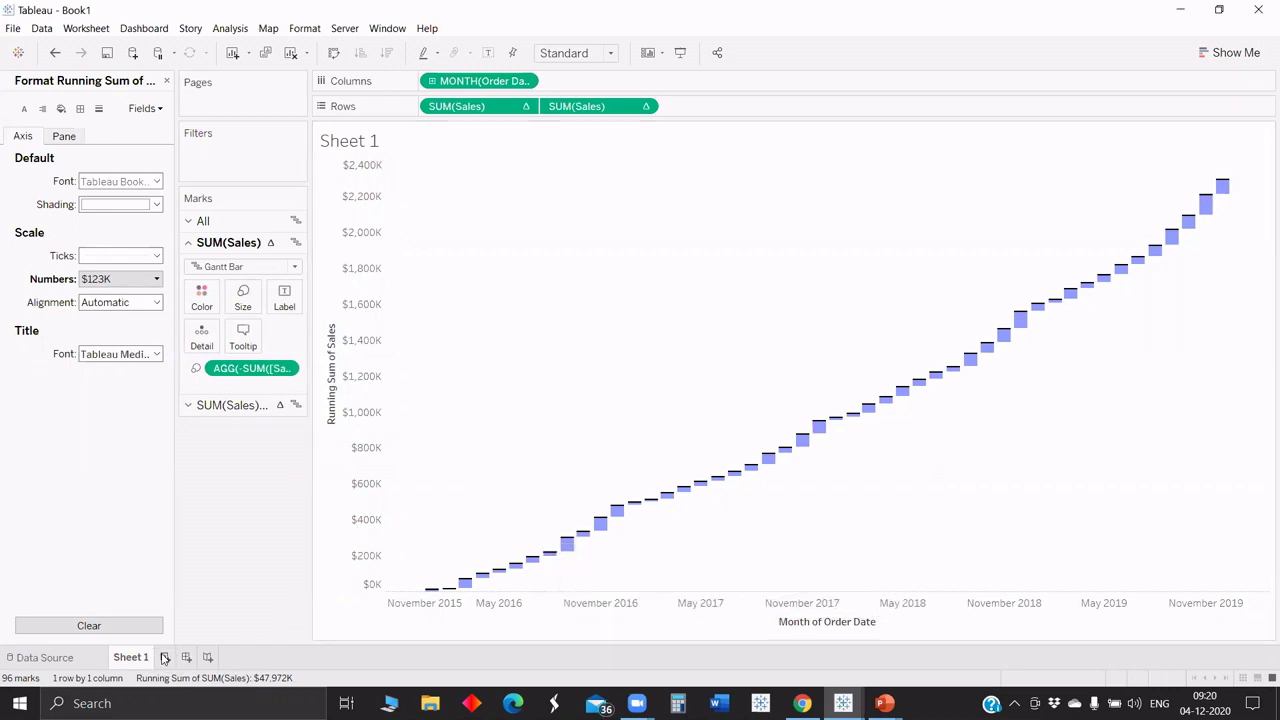
Step: Add a new blank worksheet, Sheet 2
{"action": "key", "text": "ctrl+m"}
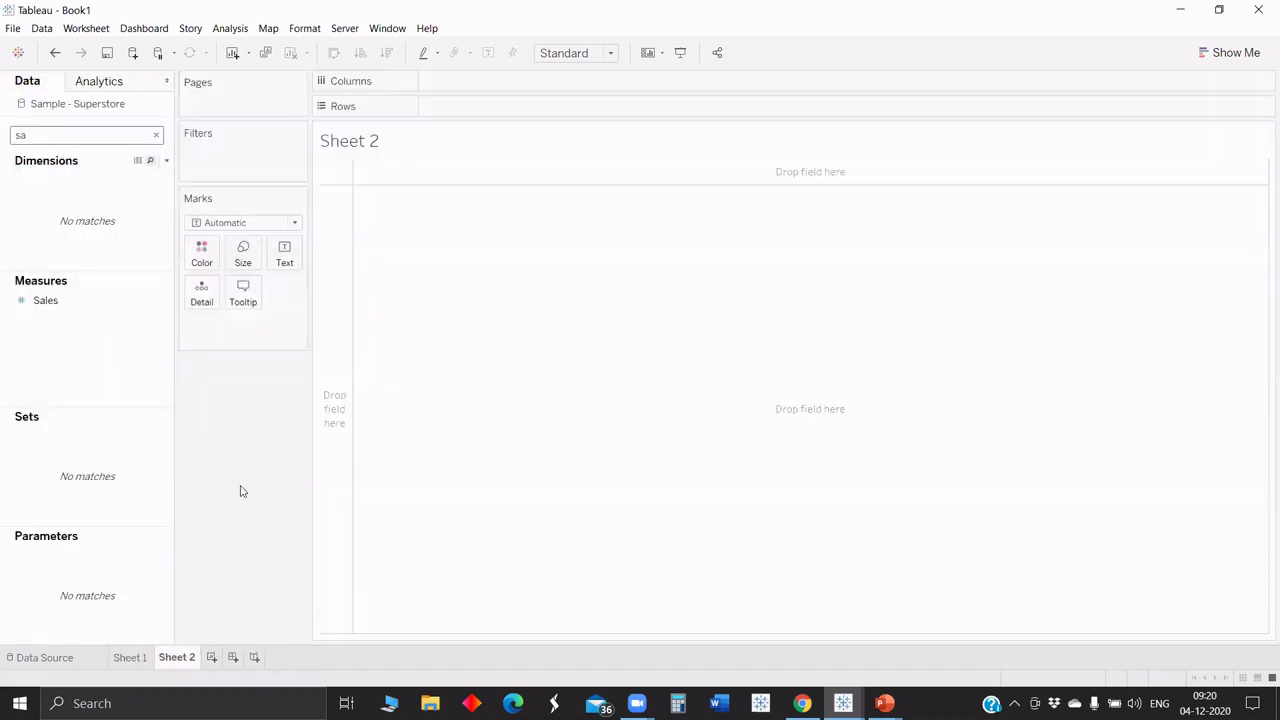
{"action": "key", "text": "BackSpace"}
{"action": "key", "text": "BackSpace"}
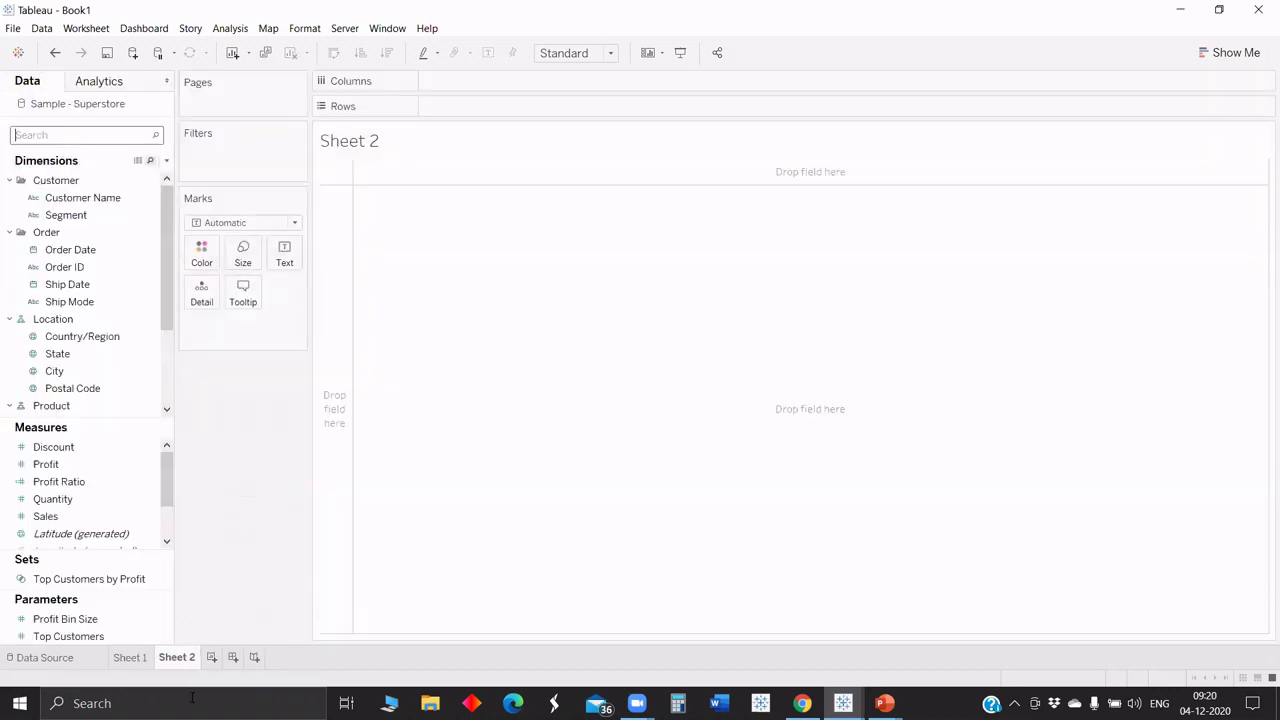
{"action": "type", "text": "o"}
Step: Duplicate Sheet 1 into a new sheet, Sheet 1 (2)
{"action": "left_click", "coordinate": [130, 657]}
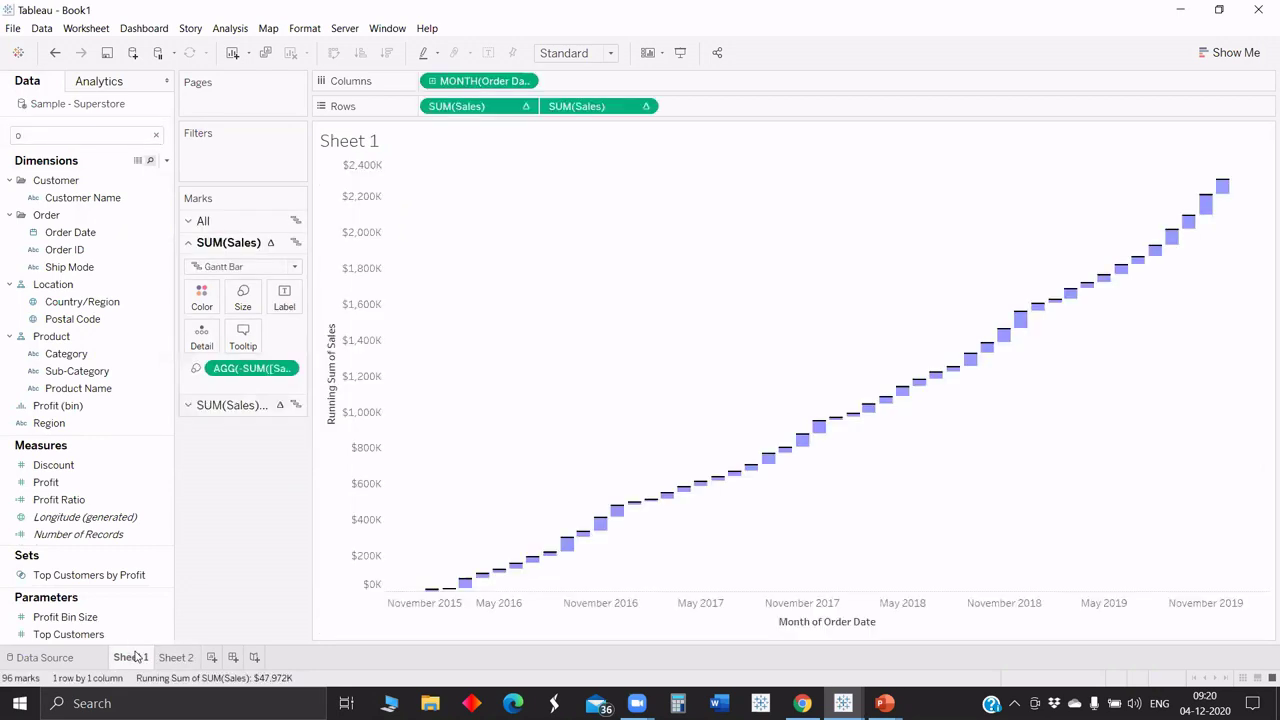
{"action": "right_click", "coordinate": [136, 655]}
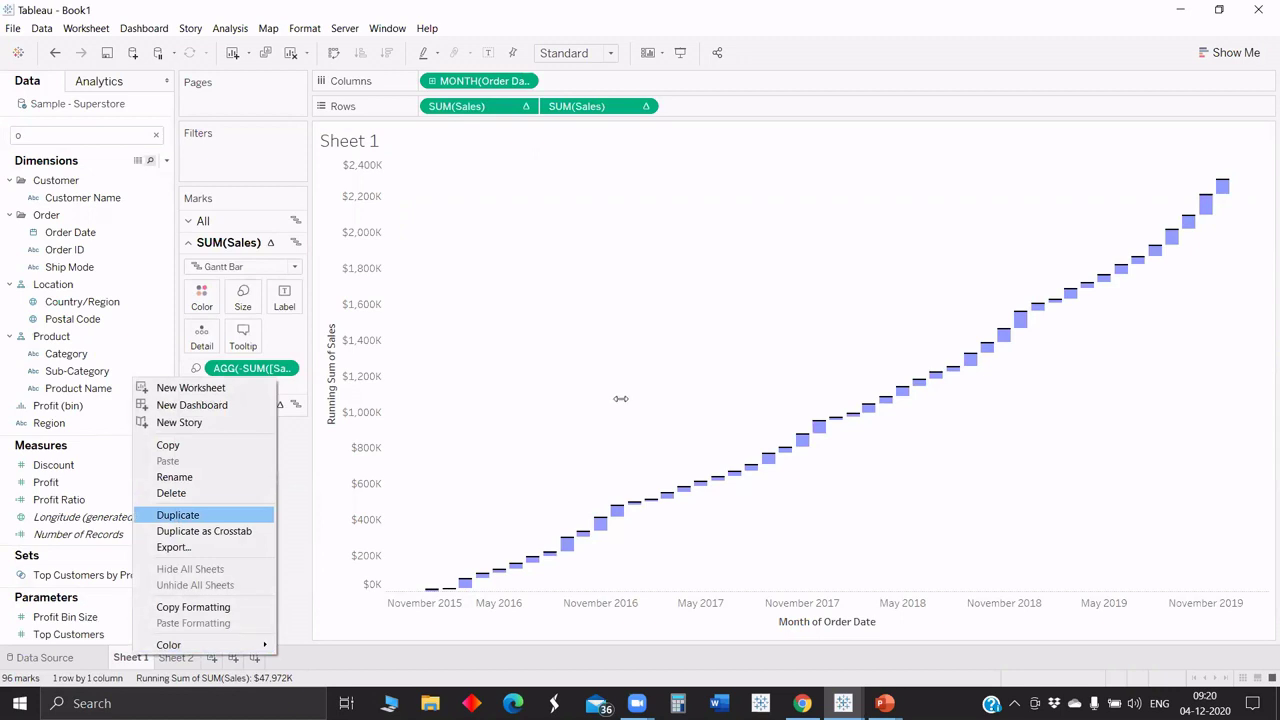
{"action": "key", "text": "Return"}
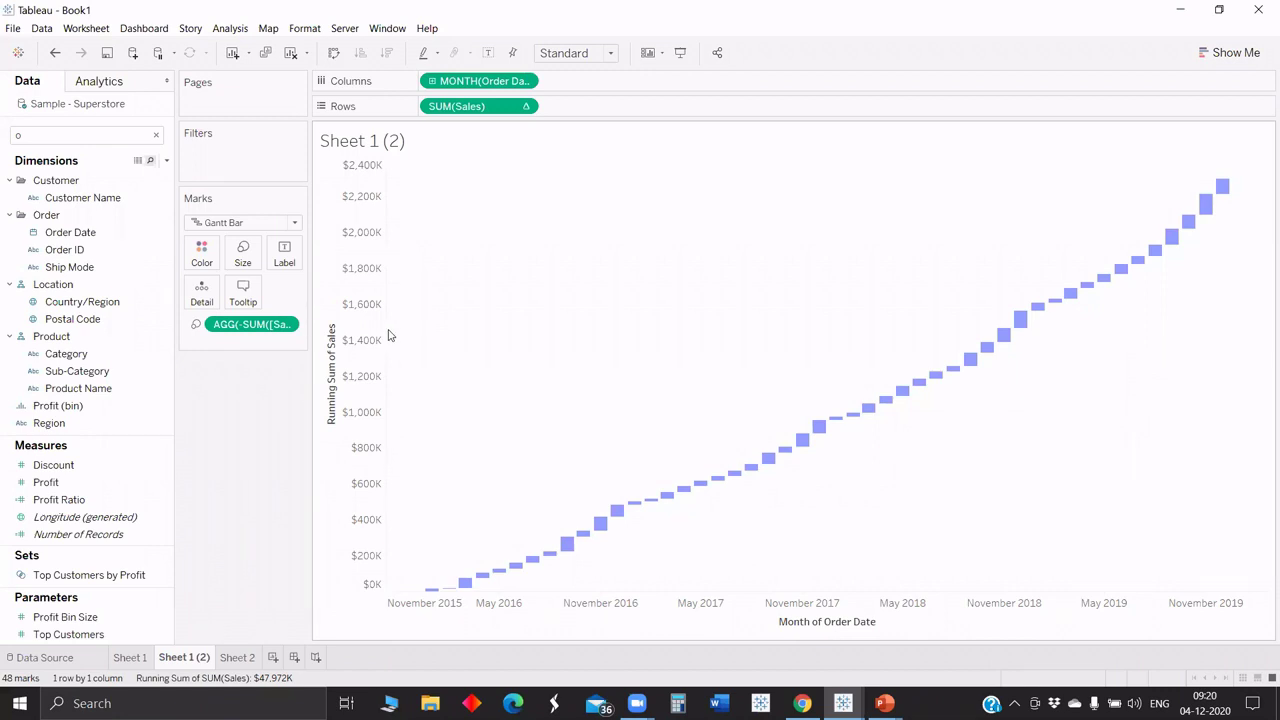
Step: Colour Sheet 1 (2) by Segment and duplicate it as crosstab Sheet 1 (3)
{"action": "key", "text": "BackSpace"}
{"action": "type", "text": "s"}
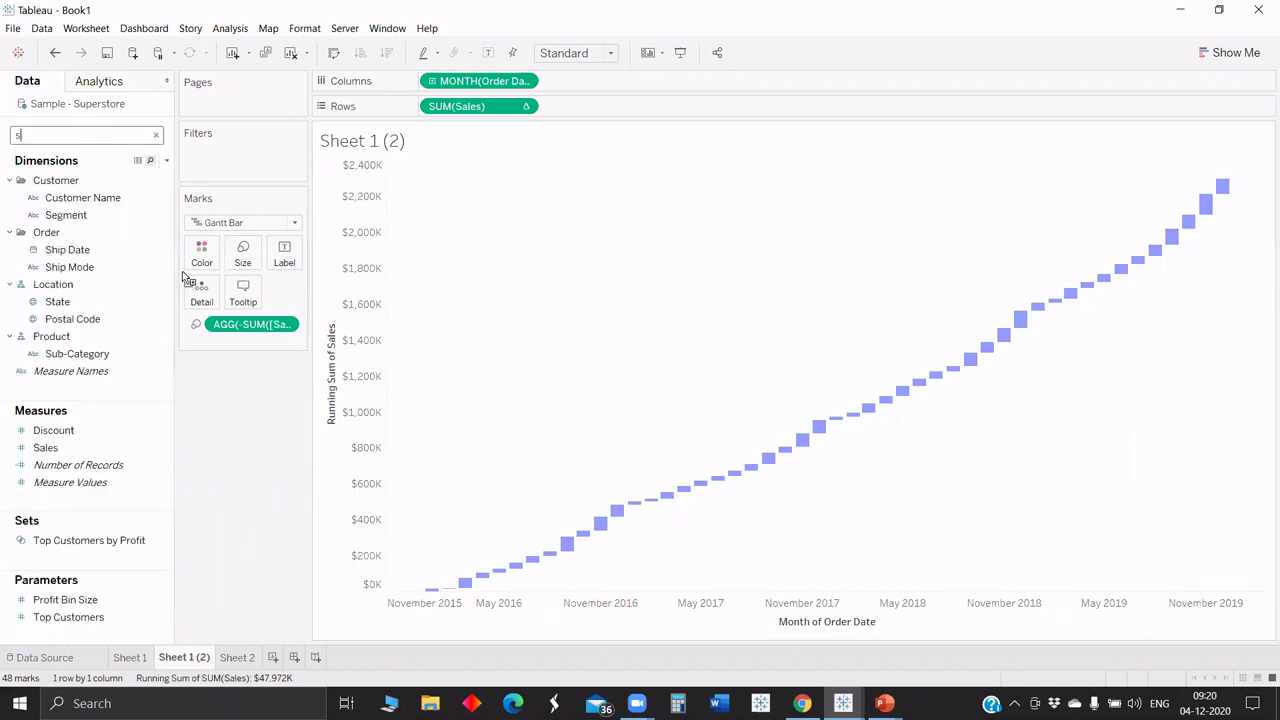
{"action": "type", "text": "eg"}
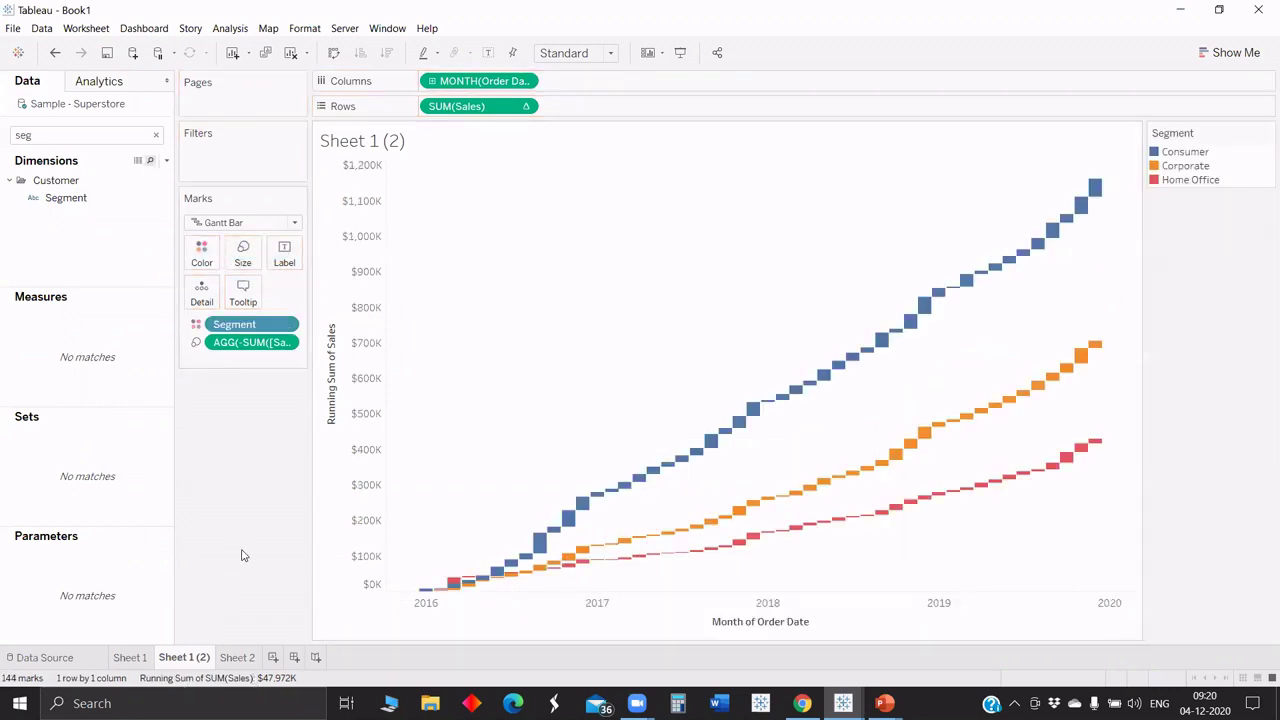
{"action": "right_click", "coordinate": [184, 657]}
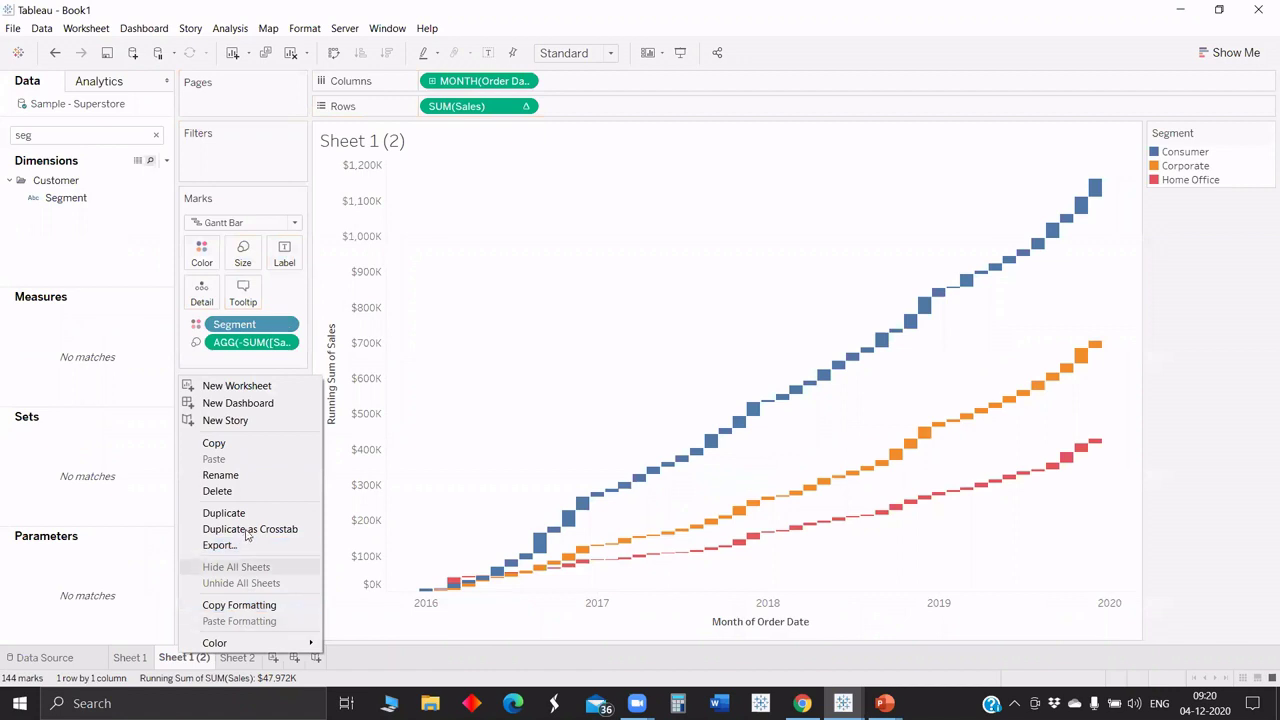
{"action": "left_click", "coordinate": [248, 529]}
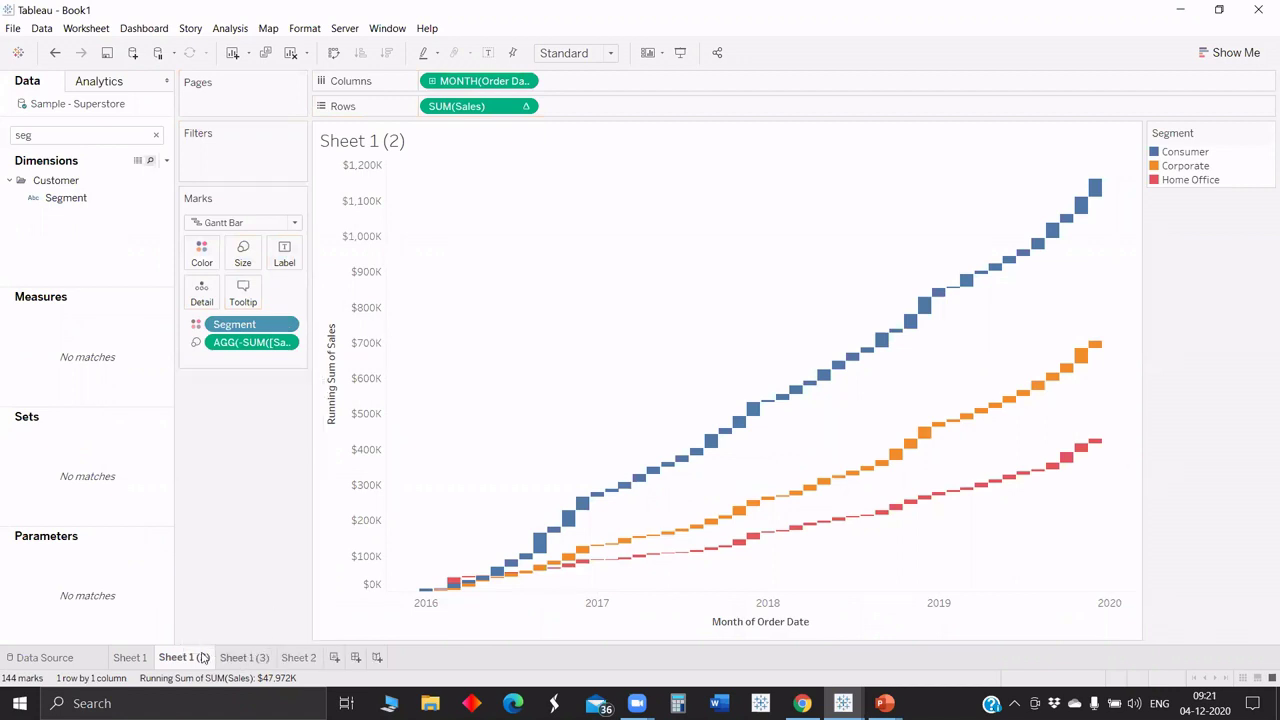
Step: On Sheet 1 (3), remove the negated sales measure so only running-sum values remain
{"action": "left_click", "coordinate": [240, 662]}
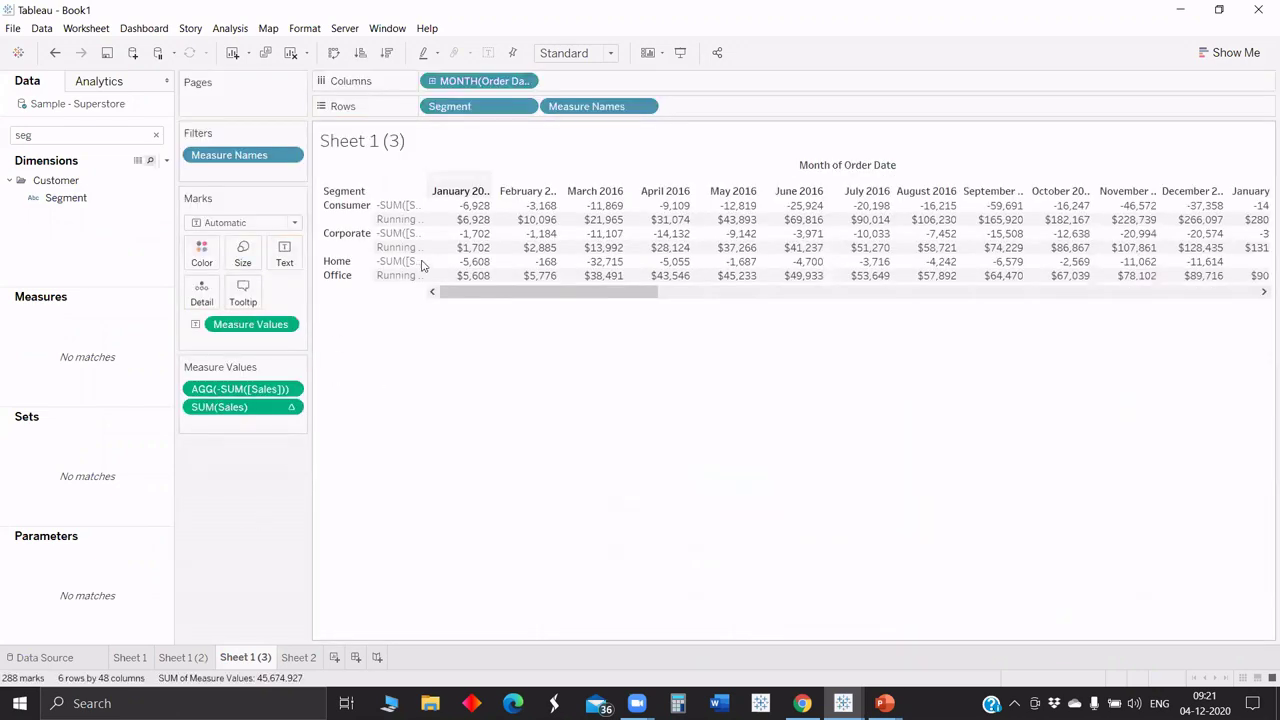
{"action": "left_click_drag", "start_coordinate": [240, 389], "coordinate": [60, 195]}
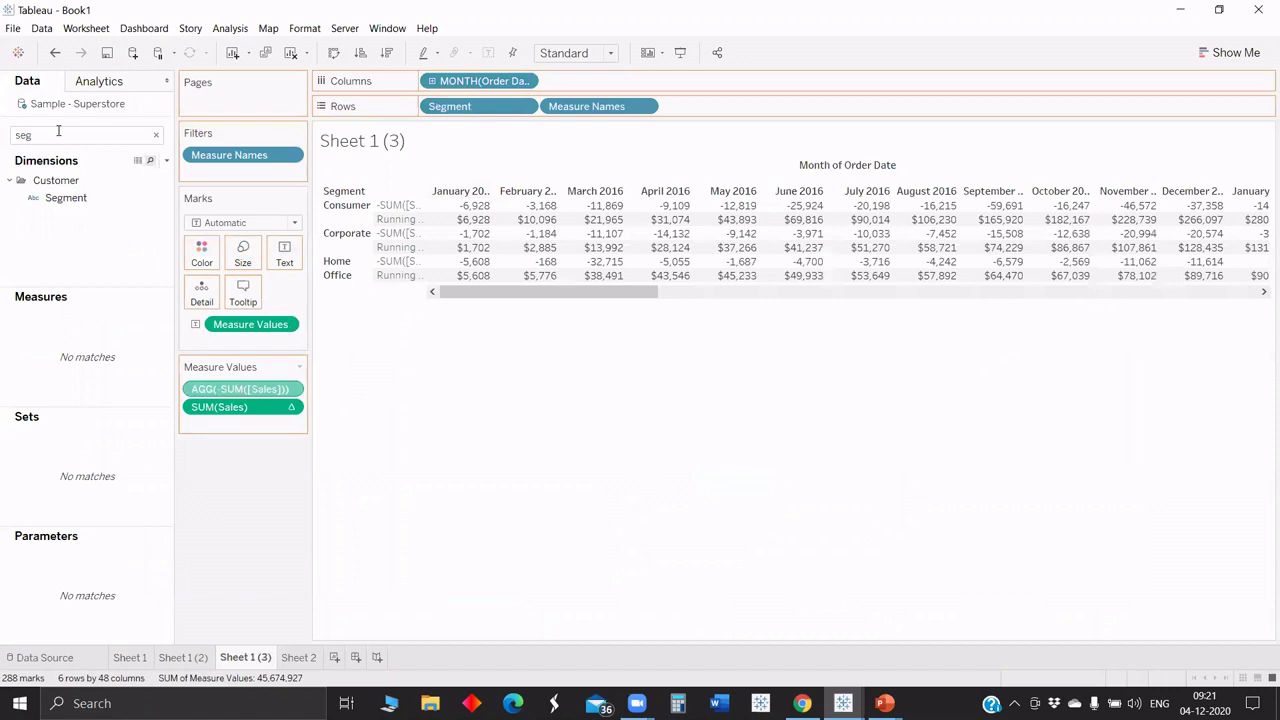
{"action": "left_click_drag", "start_coordinate": [58, 131], "coordinate": [57, 130]}
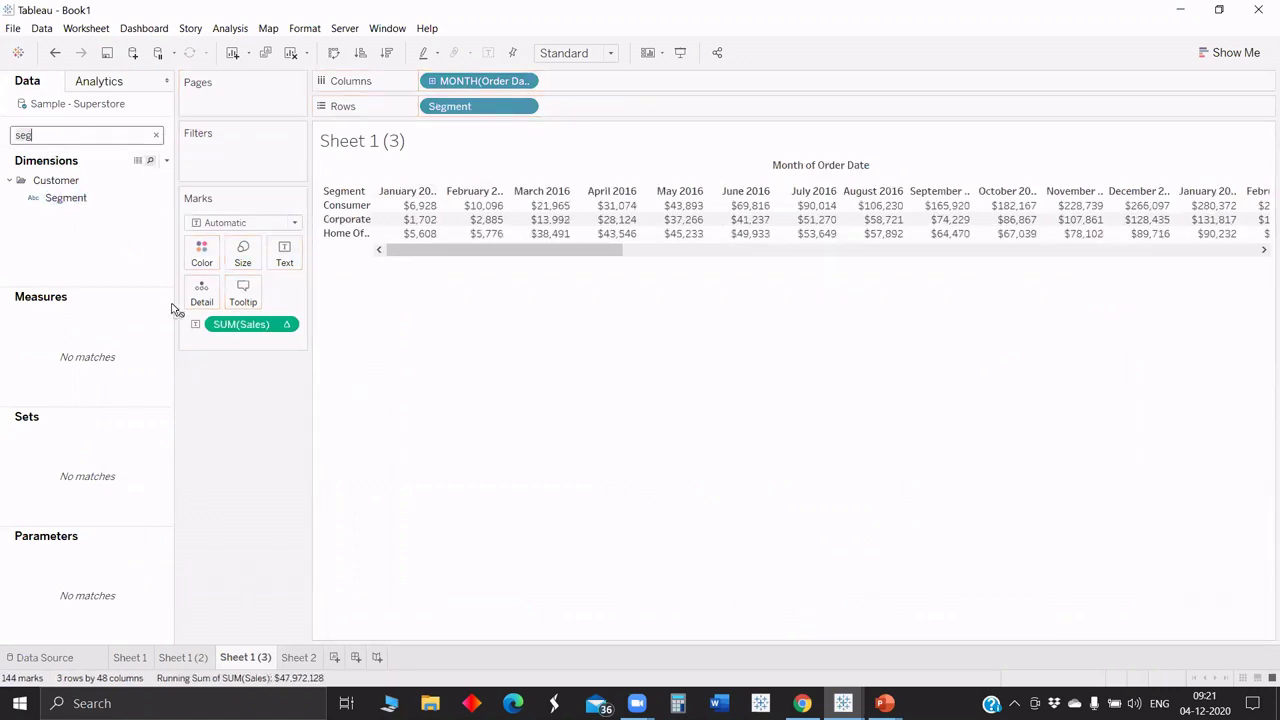
Step: Add plain monthly Sales alongside the running-sum Sales in the crosstab
{"action": "key", "text": "BackSpace"}
{"action": "key", "text": "BackSpace"}
{"action": "type", "text": "a"}
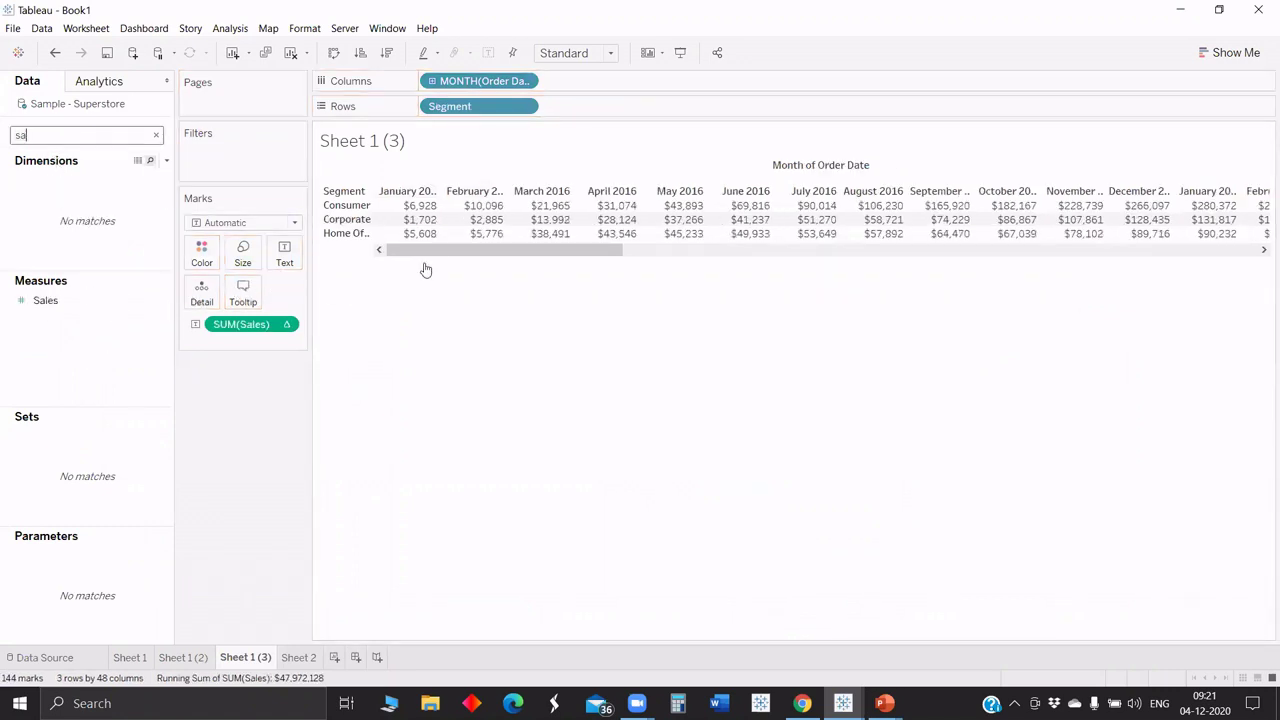
{"action": "left_click_drag", "start_coordinate": [275, 265], "coordinate": [415, 330]}
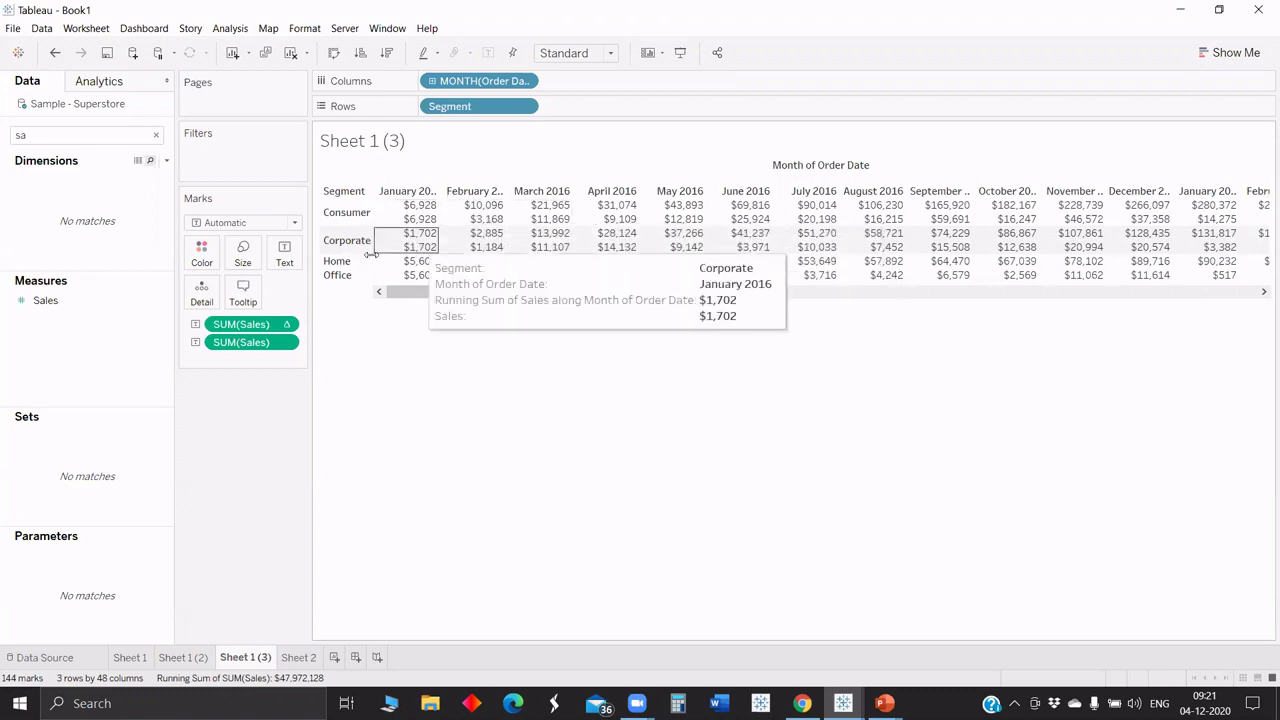
{"action": "left_click", "coordinate": [286, 325]}
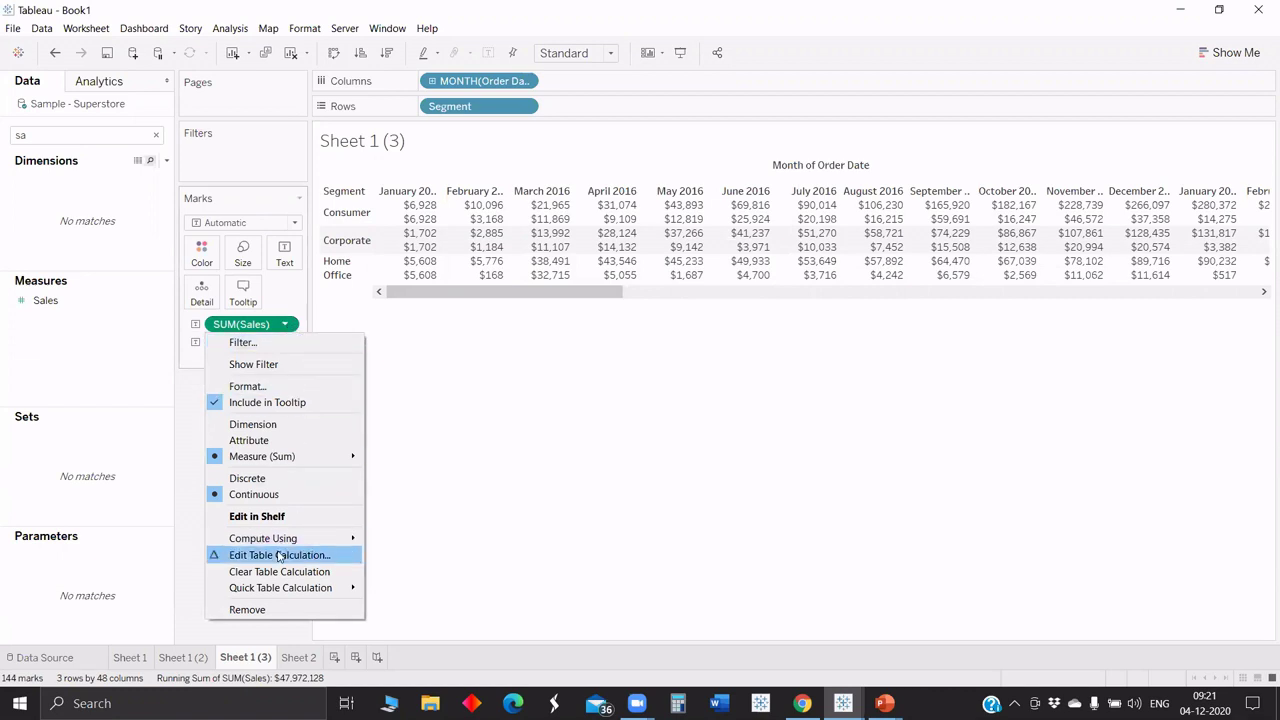
Step: Make the running sum compute along Segment too, so Home Office starts at $14,237
{"action": "left_click", "coordinate": [279, 557]}
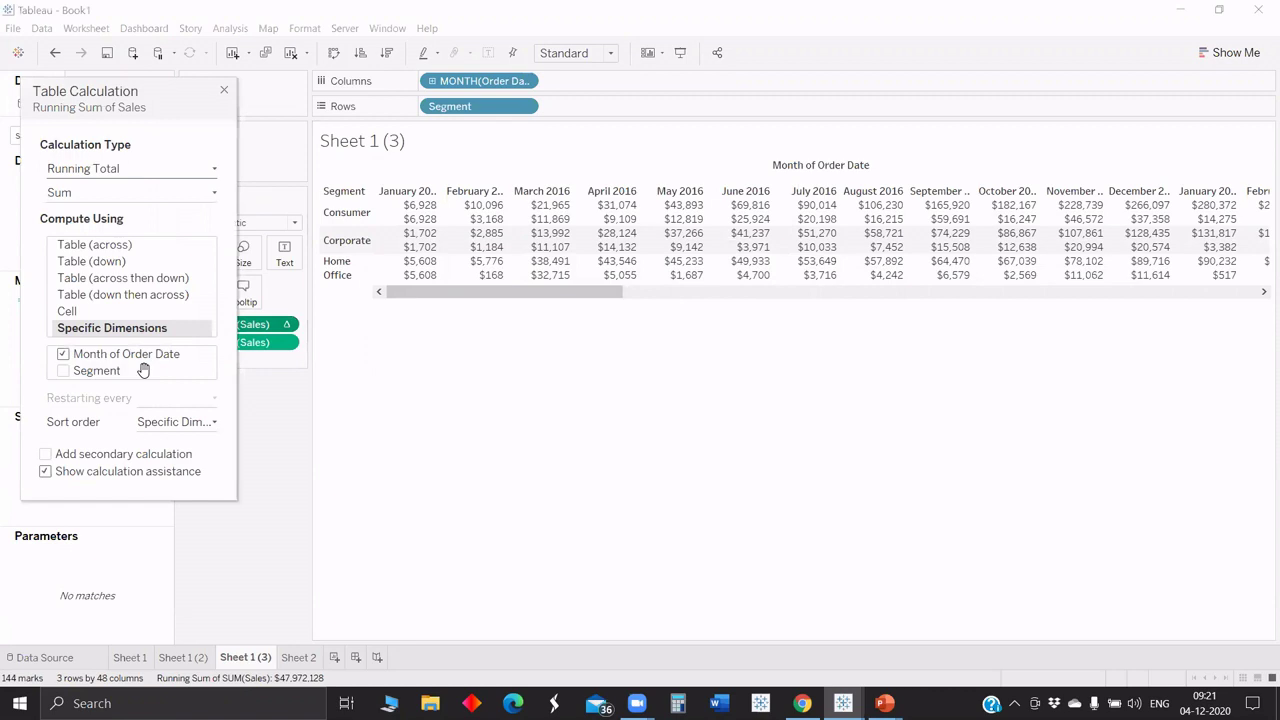
{"action": "left_click", "coordinate": [143, 370]}
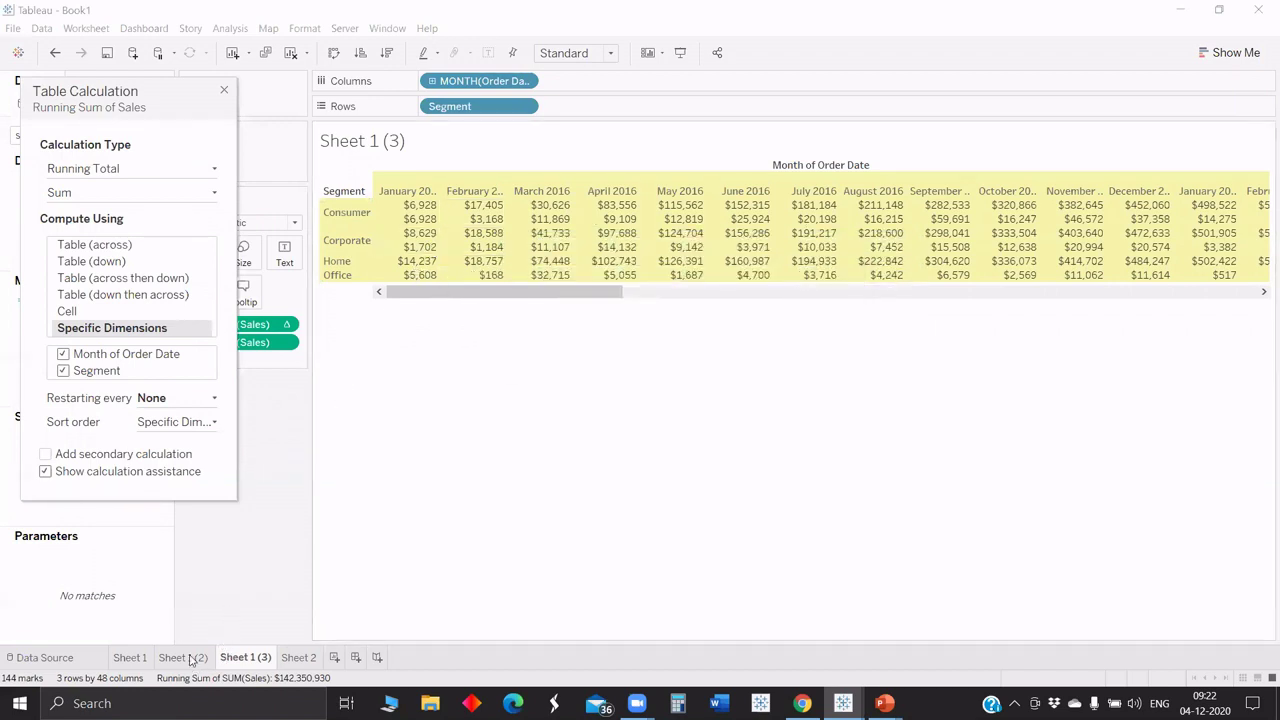
{"action": "left_click", "coordinate": [220, 93]}
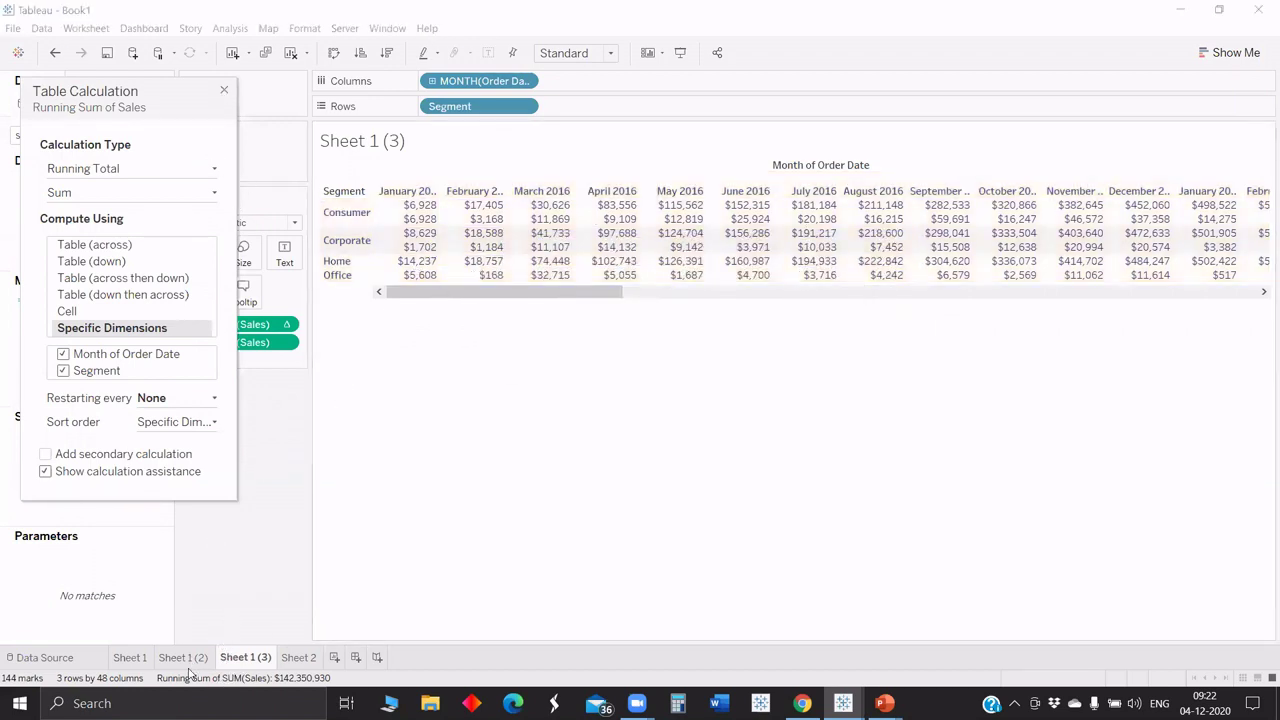
{"action": "left_click", "coordinate": [646, 562]}
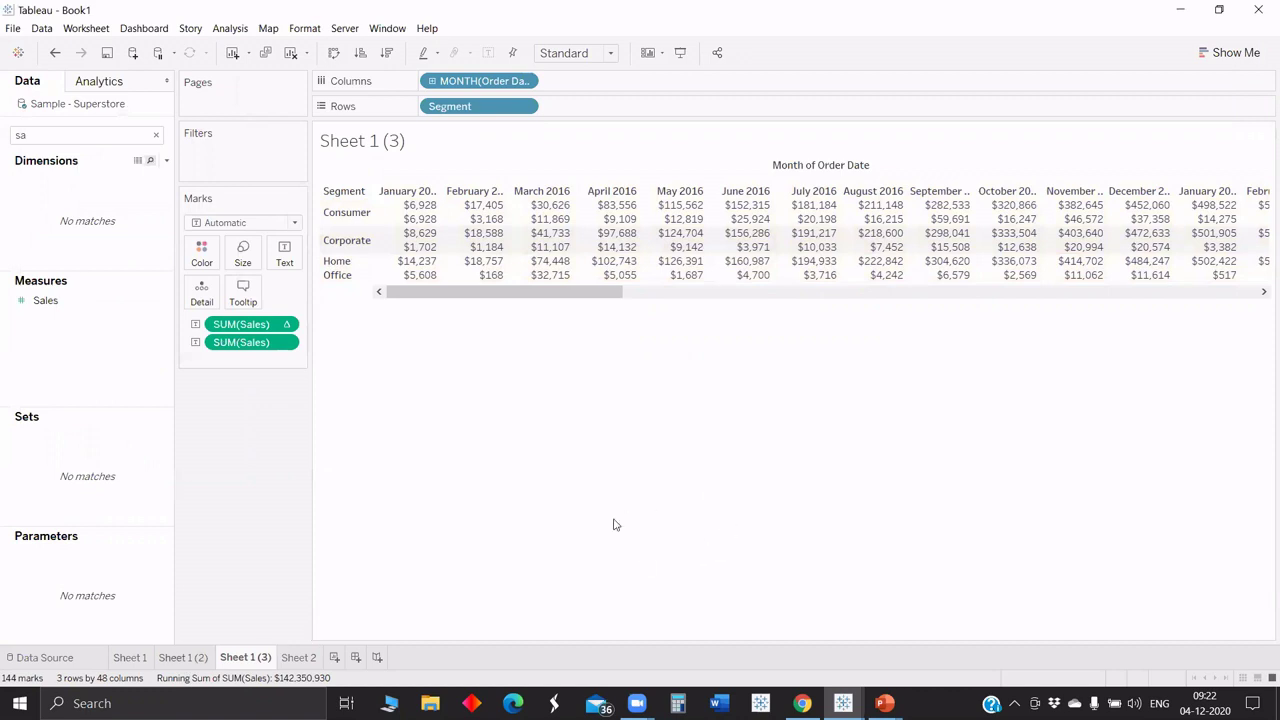
Step: On Sheet 1 (2), compute the running sum along Month and Segment, stacking segments into one waterfall
{"action": "key", "text": "ctrl+shift+Tab"}
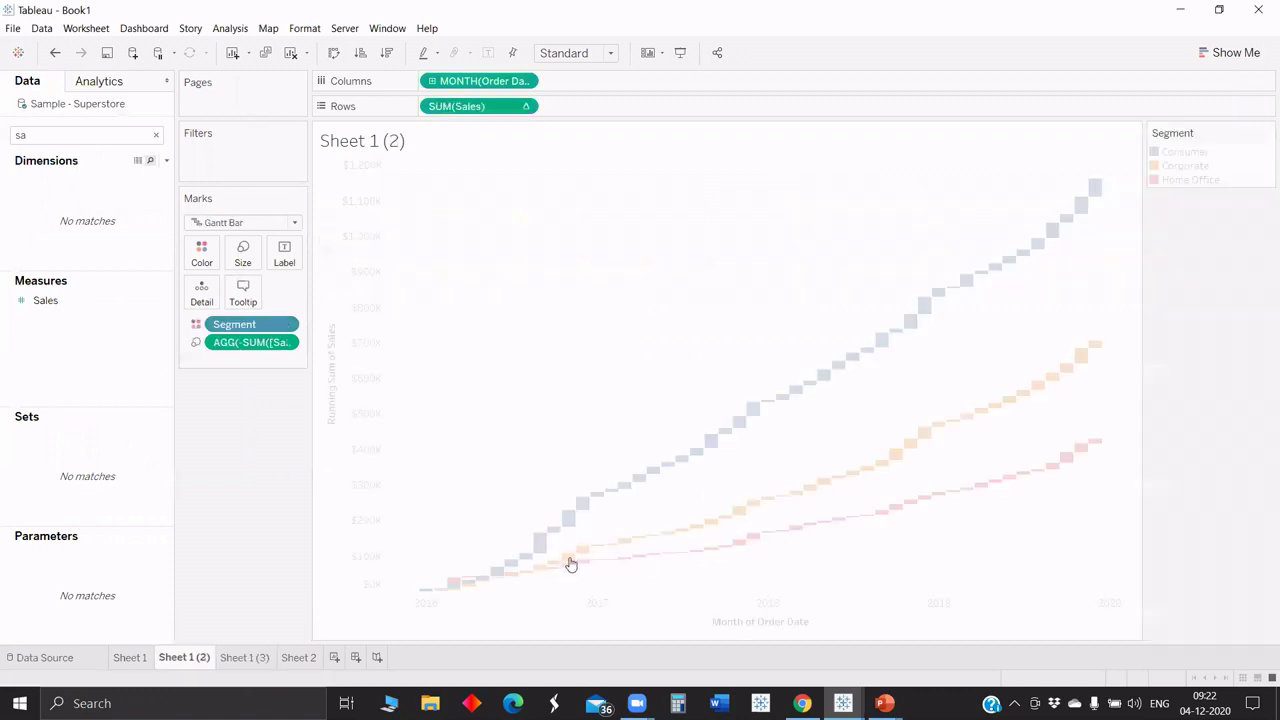
{"action": "right_click", "coordinate": [503, 106]}
{"action": "left_click", "coordinate": [520, 353]}
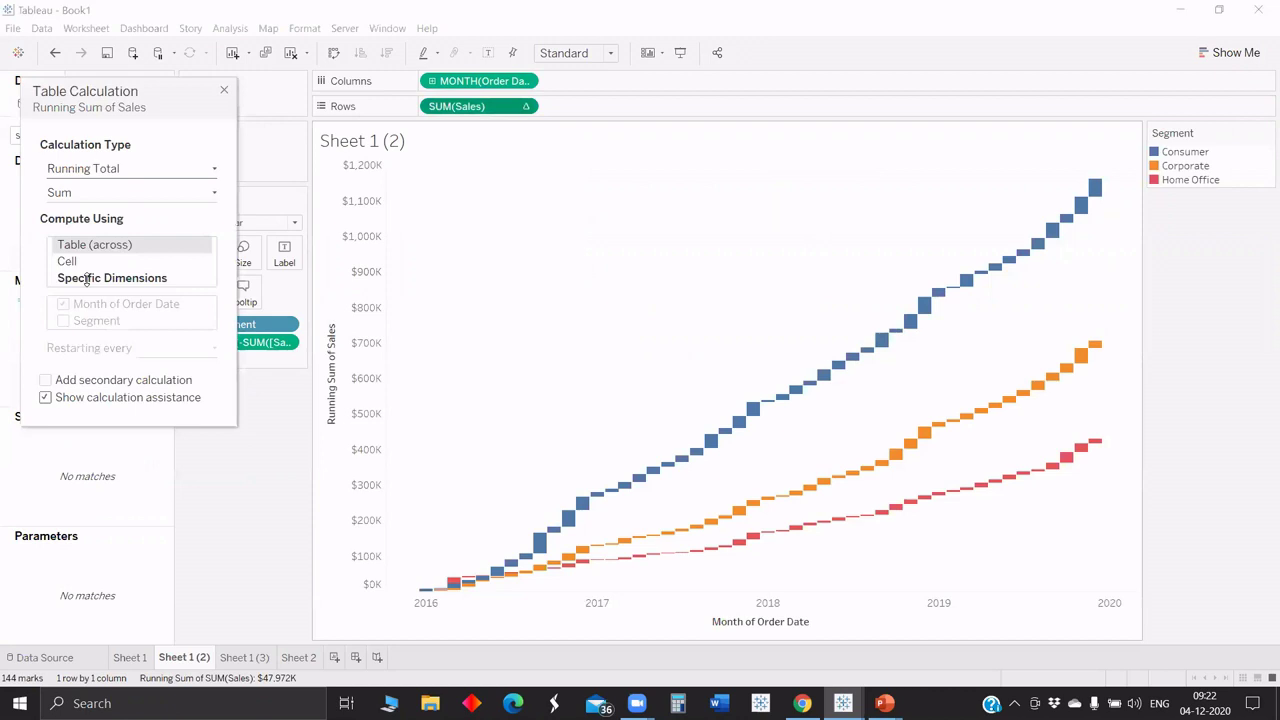
{"action": "left_click", "coordinate": [85, 280]}
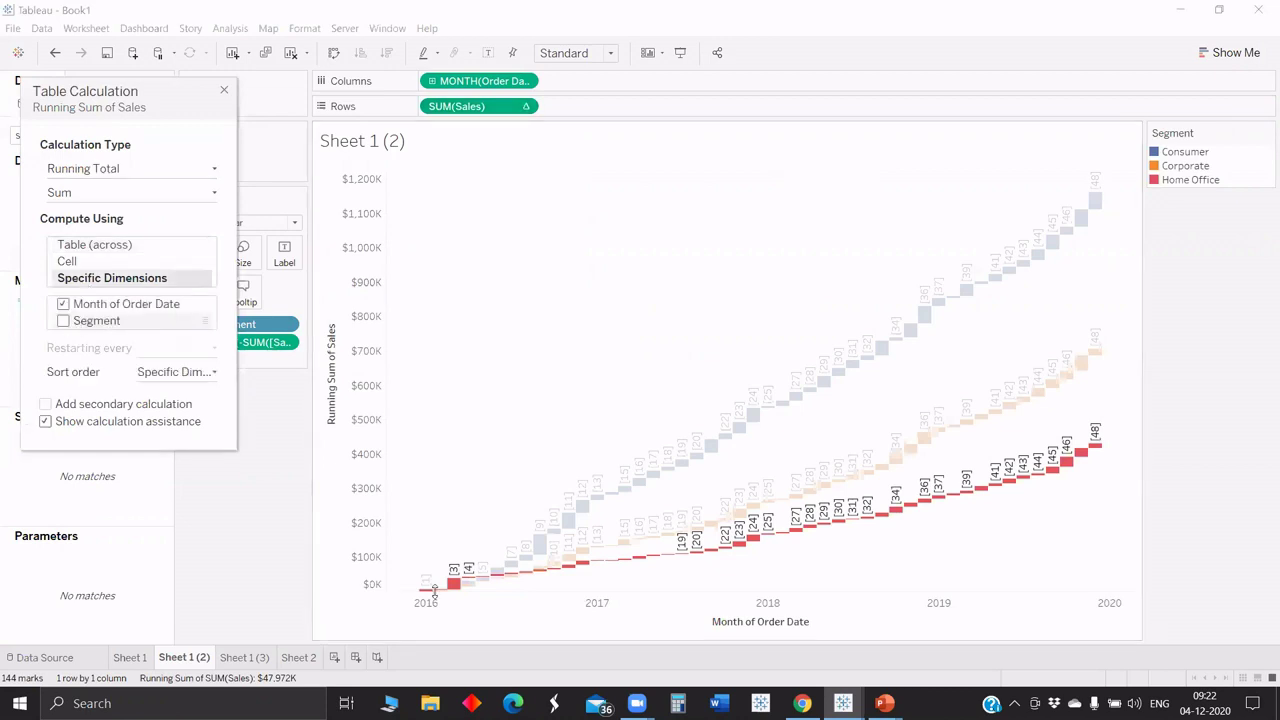
{"action": "left_click", "coordinate": [63, 320]}
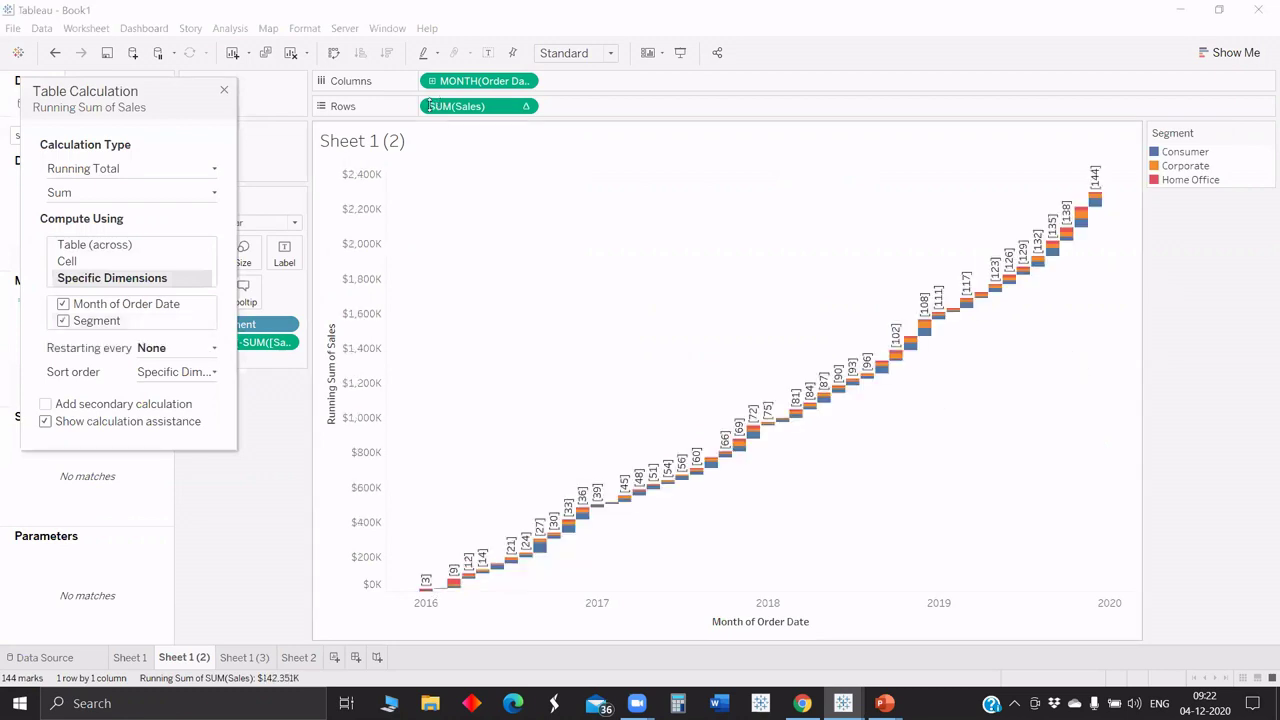